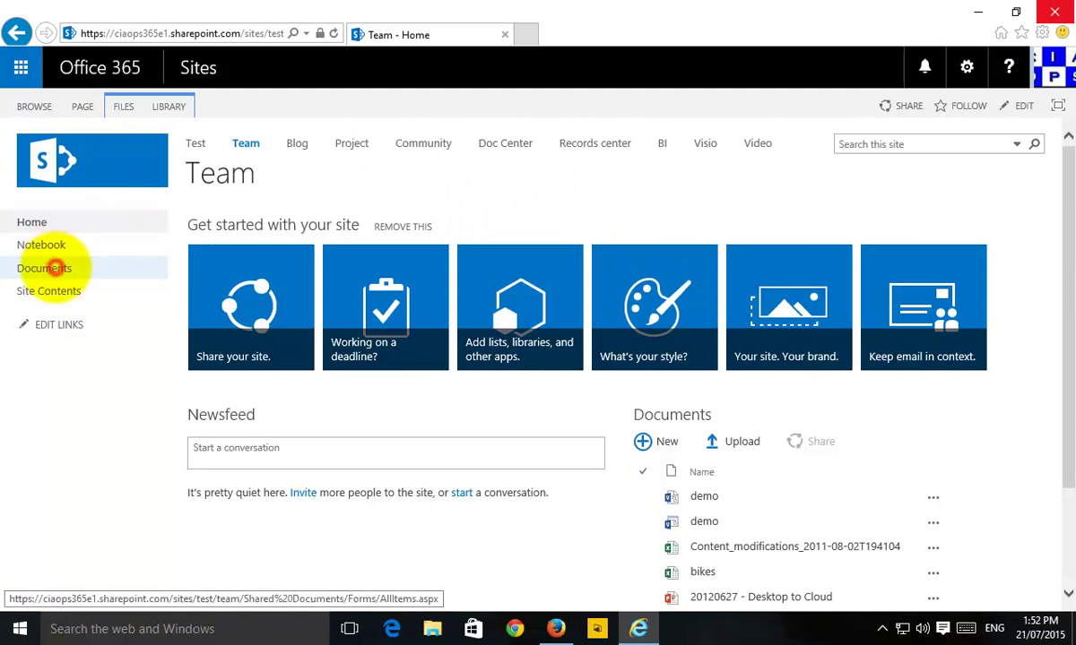
# - Open the Team site's Documents library to examine its Customer column, and check the Contoso Team Site's contents in Firefox
pyautogui.click(44, 268)
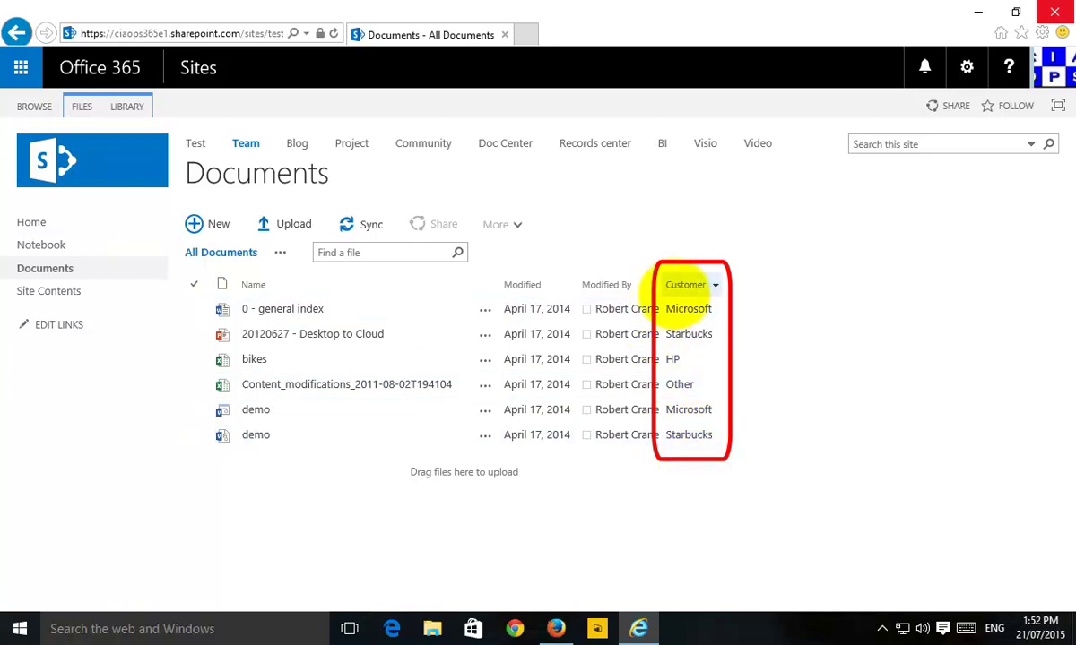
pyautogui.click(556, 628)
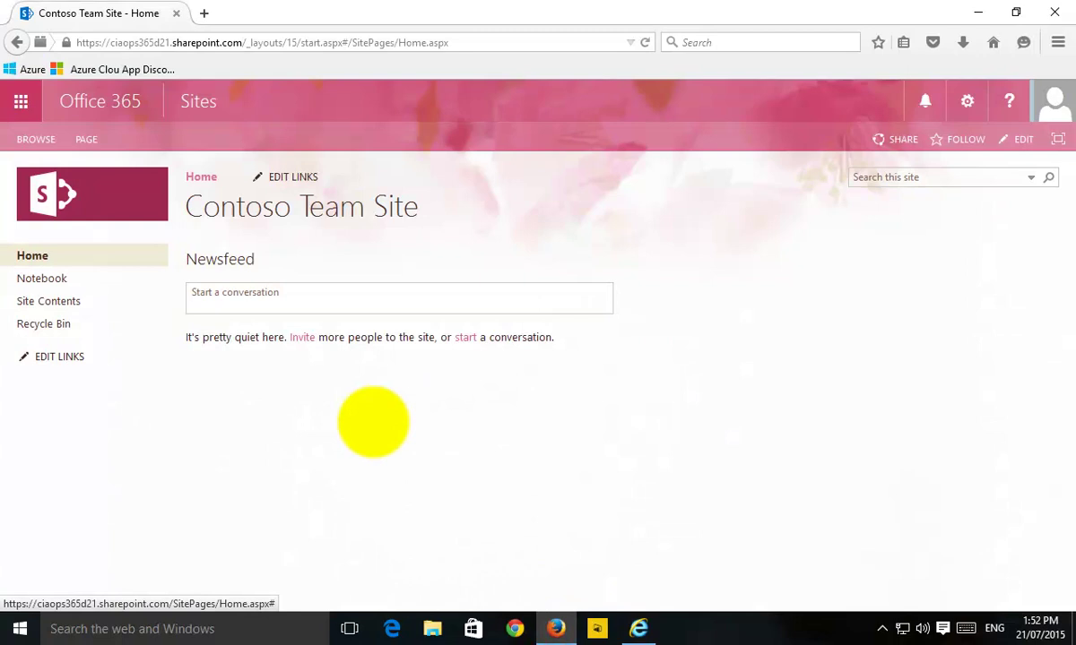
pyautogui.click(64, 302)
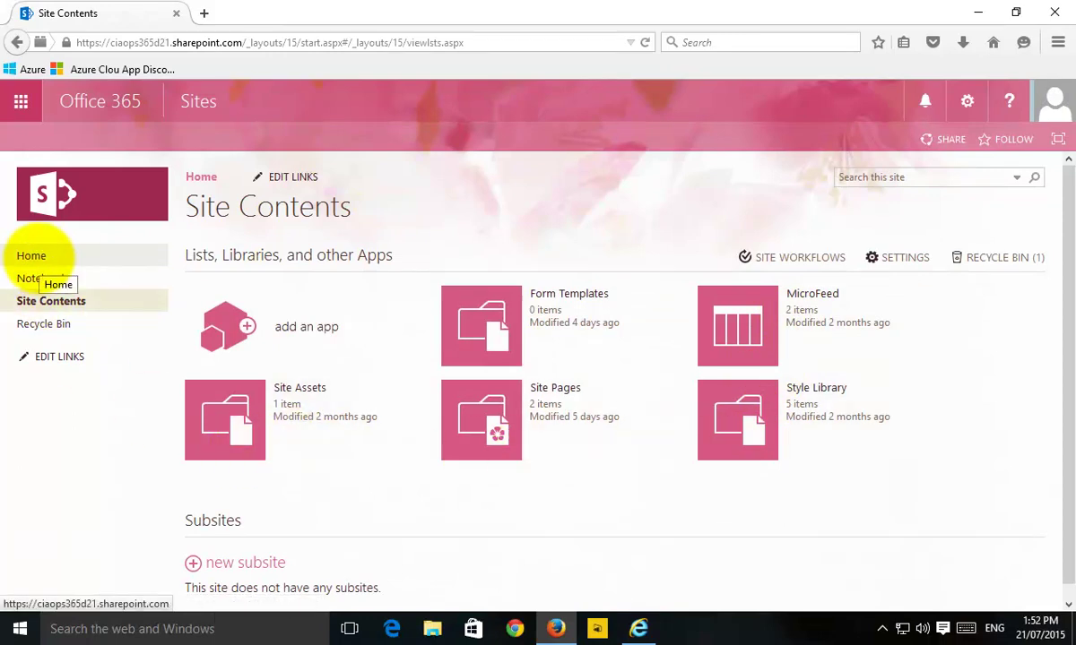
pyautogui.click(32, 256)
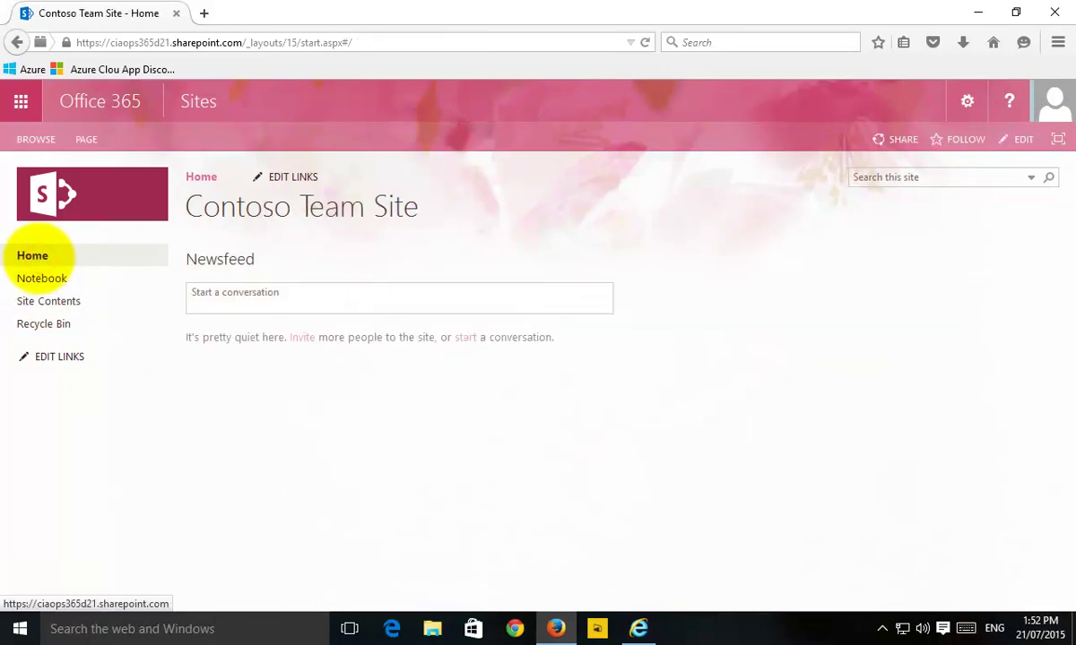
# - In Internet Explorer, save the Documents library as a template with file name doc-lib, template name Migrated Doc Lib, and content included
pyautogui.click(633, 625)
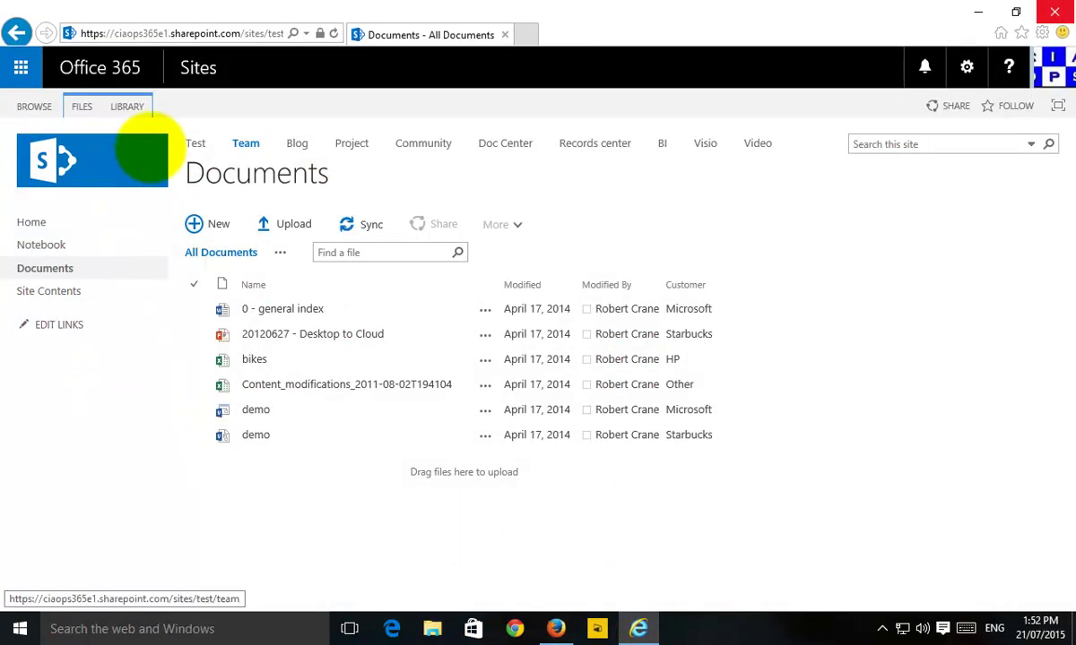
pyautogui.click(133, 106)
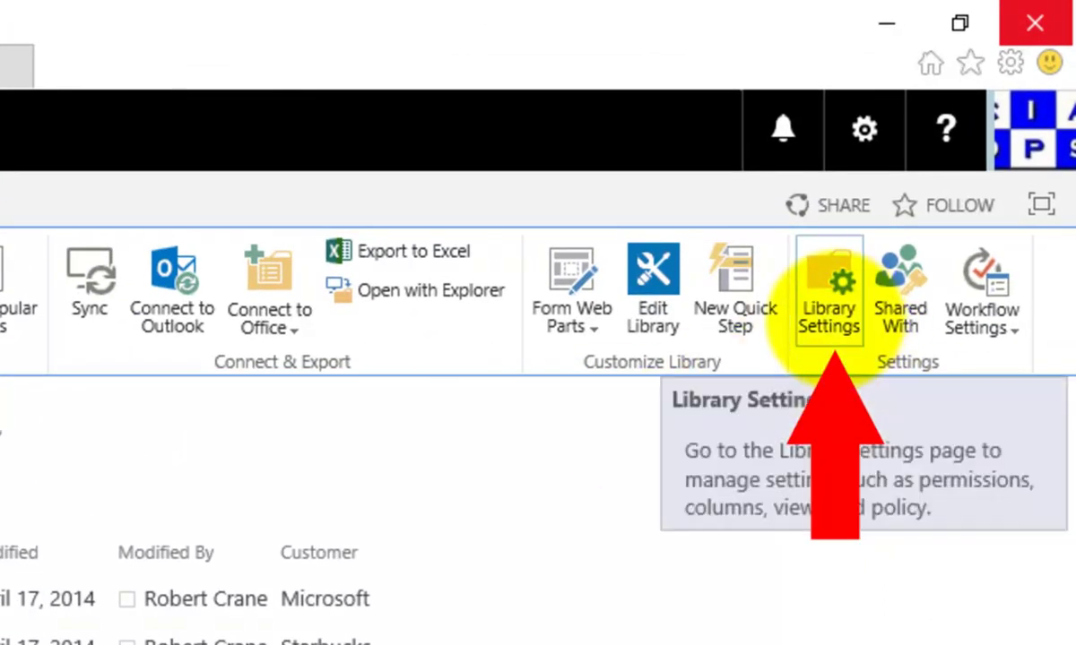
pyautogui.click(832, 318)
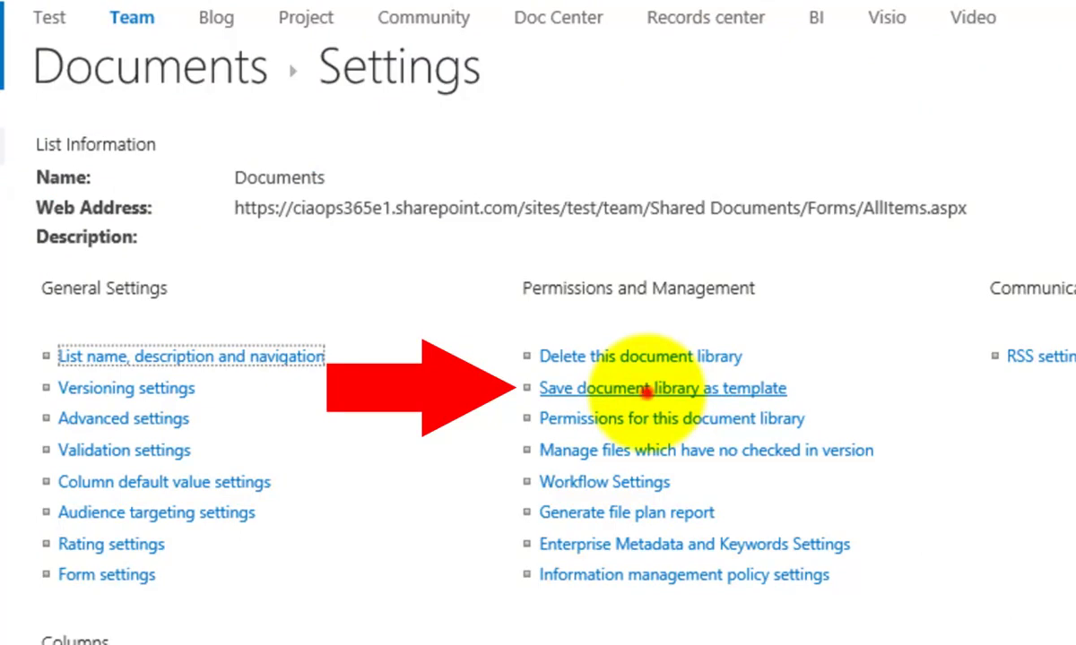
pyautogui.click(645, 389)
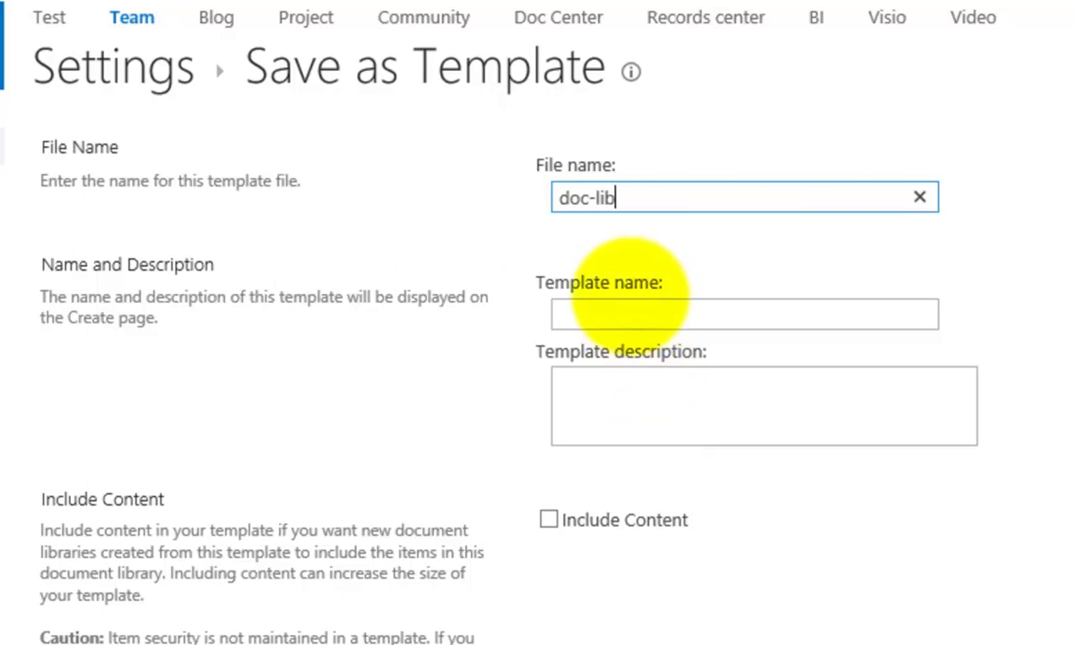
pyautogui.click(631, 318)
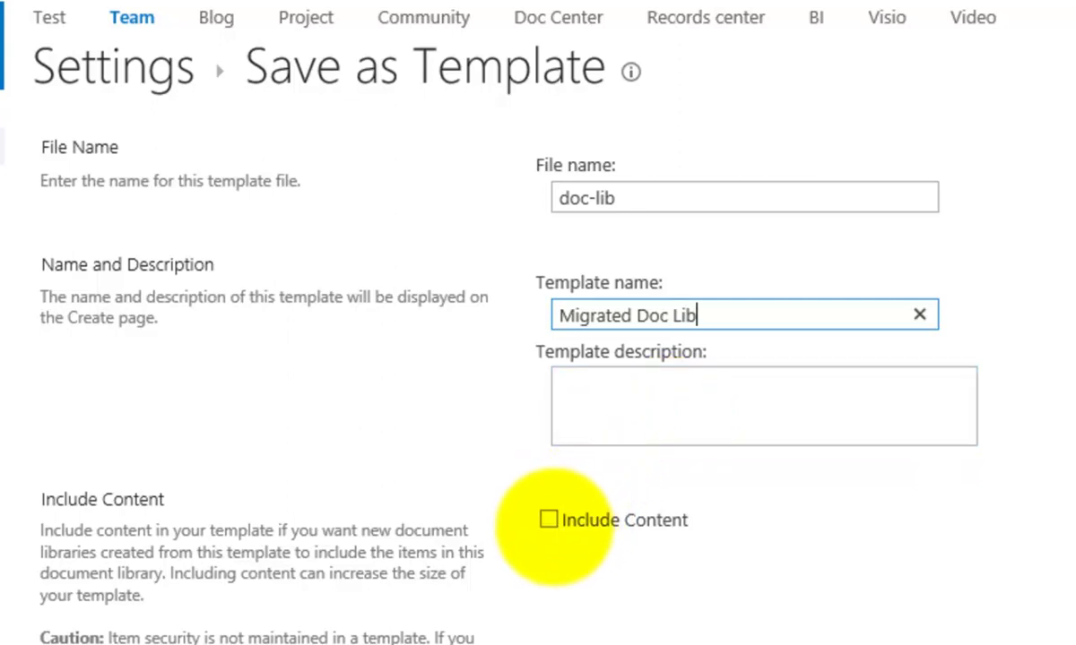
pyautogui.click(548, 519)
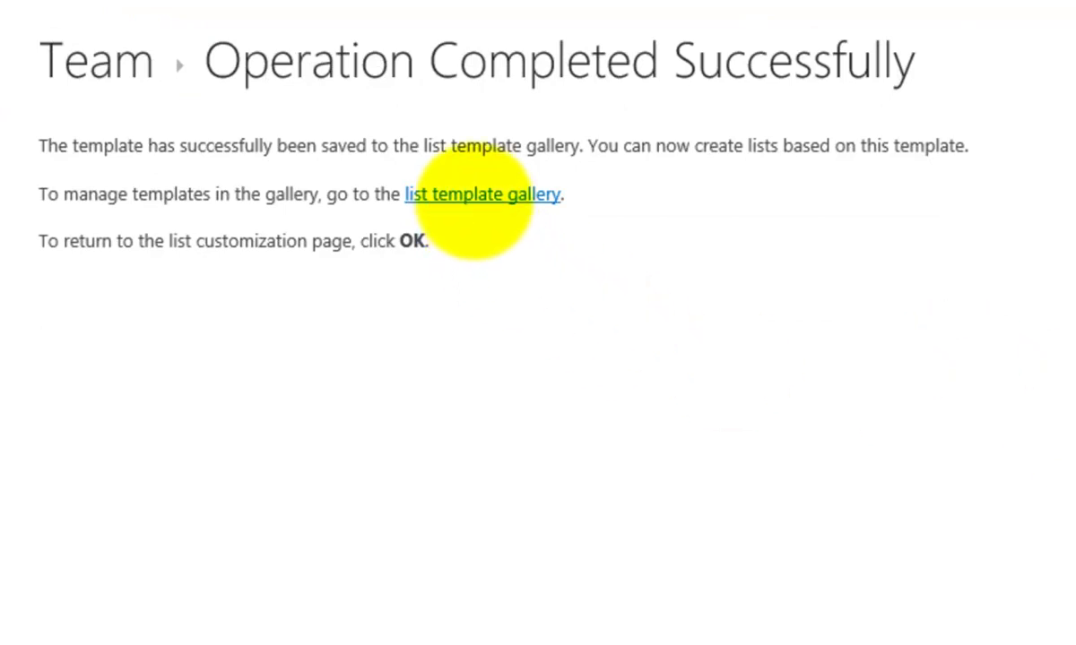
# - Download the doc-lib template from the list template gallery to C:\Downloads, replacing the existing doc-lib.stp
pyautogui.click(475, 196)
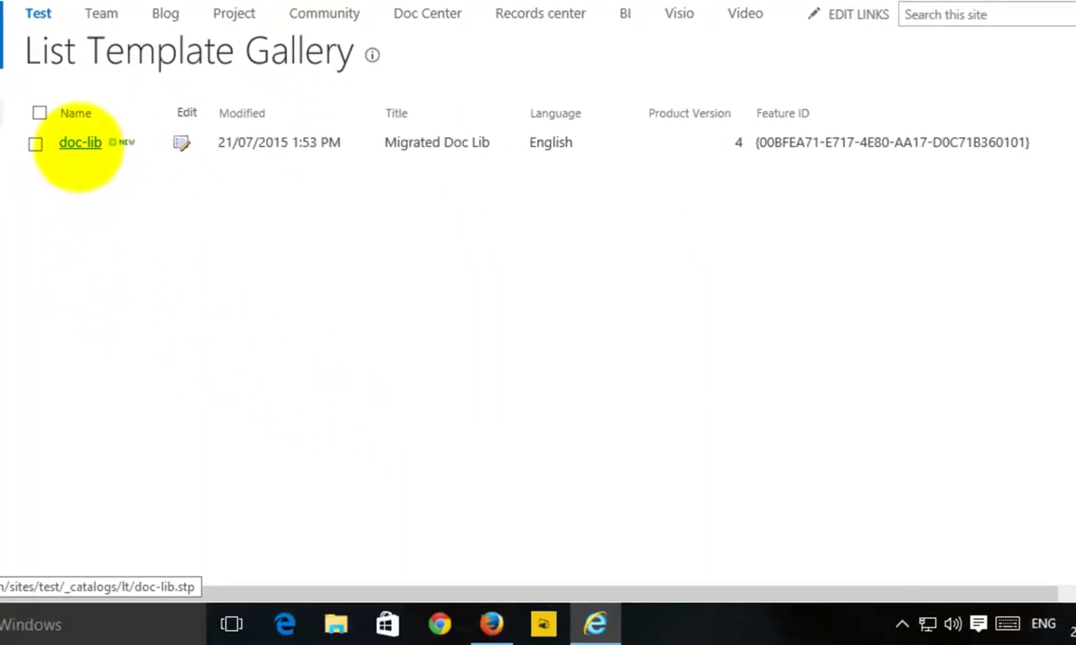
pyautogui.click(80, 143)
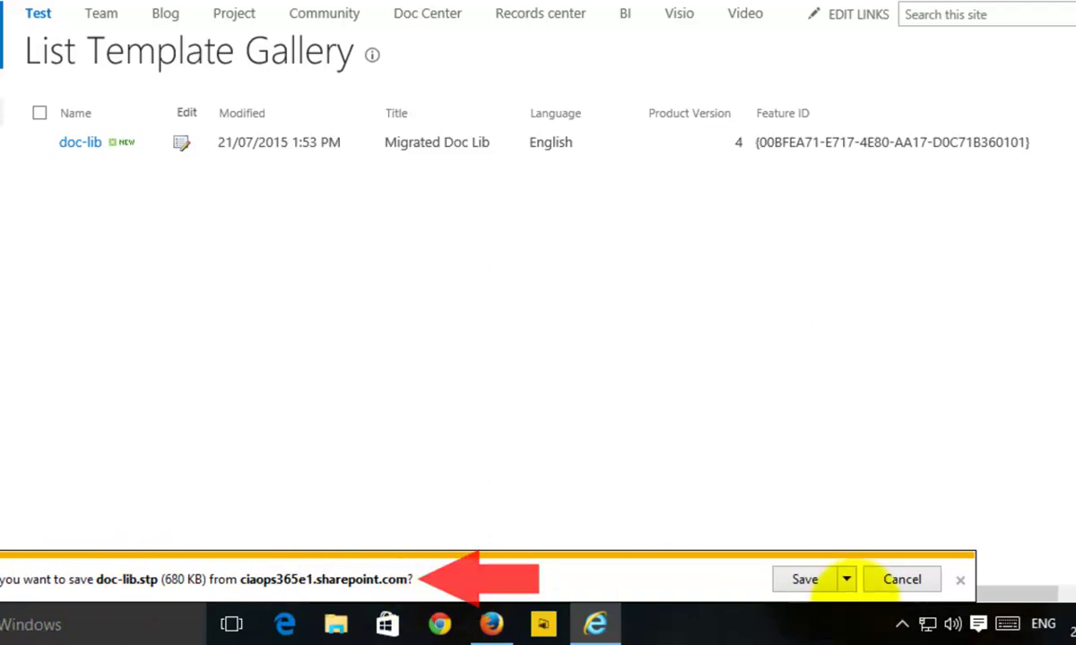
pyautogui.click(846, 579)
pyautogui.click(914, 554)
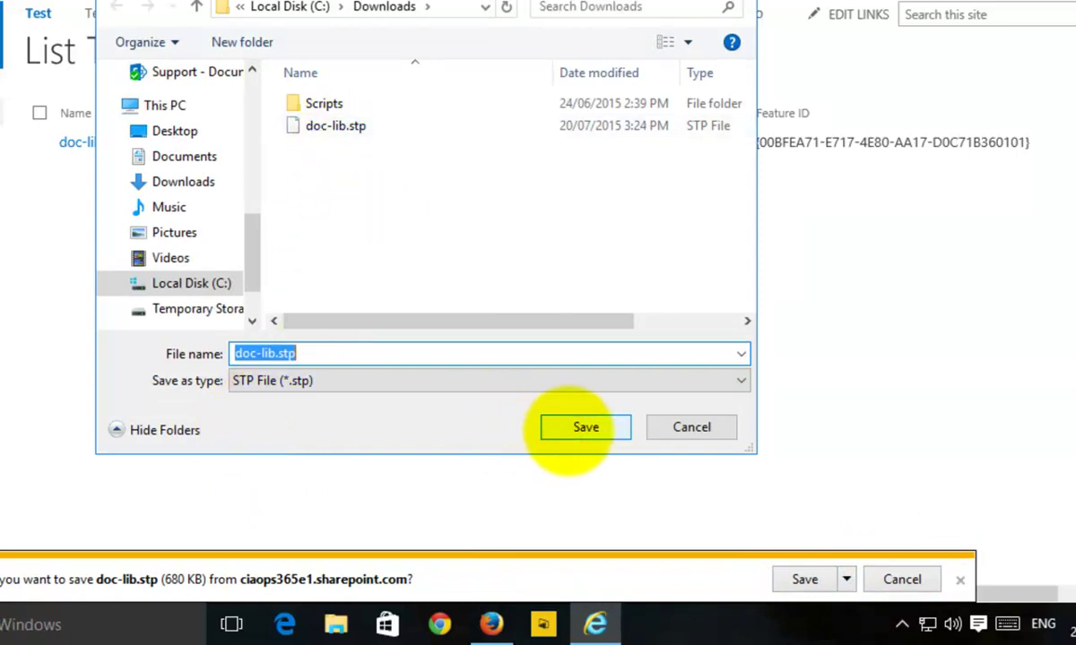
pyautogui.click(584, 427)
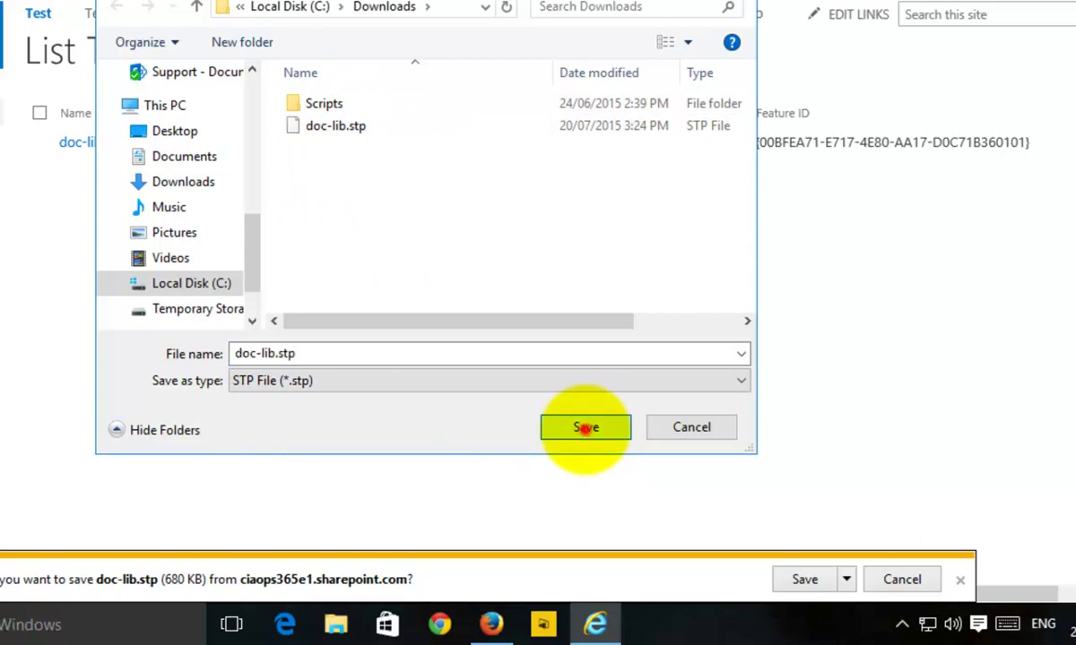
pyautogui.click(523, 231)
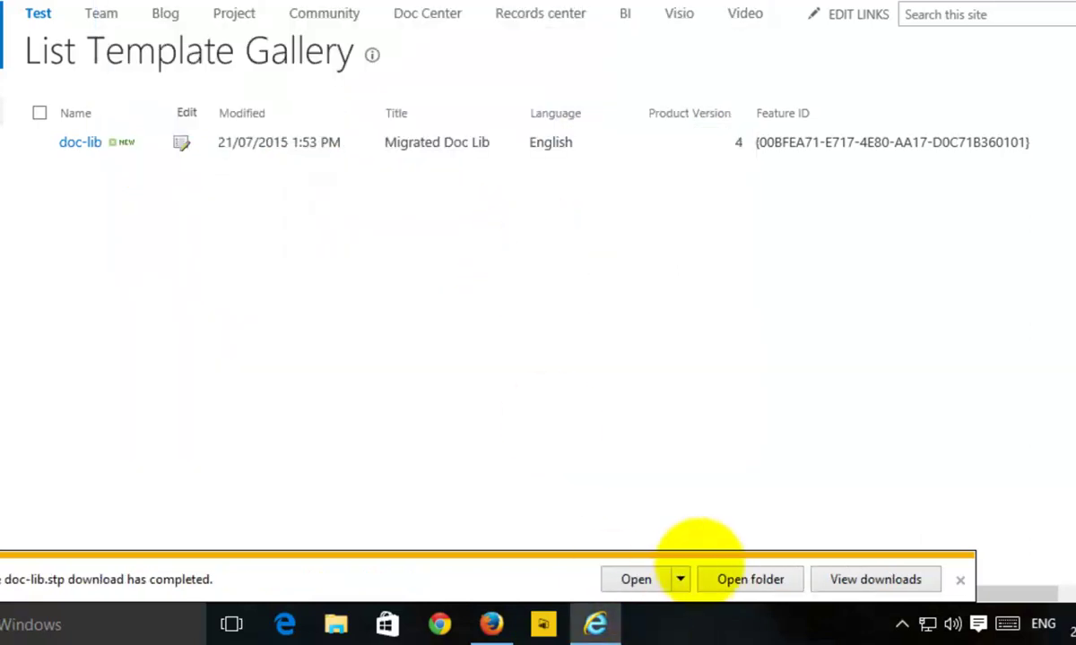
# - Check the browser's download list and the C:\Downloads folder in File Explorer for the doc-lib.stp file
pyautogui.click(863, 576)
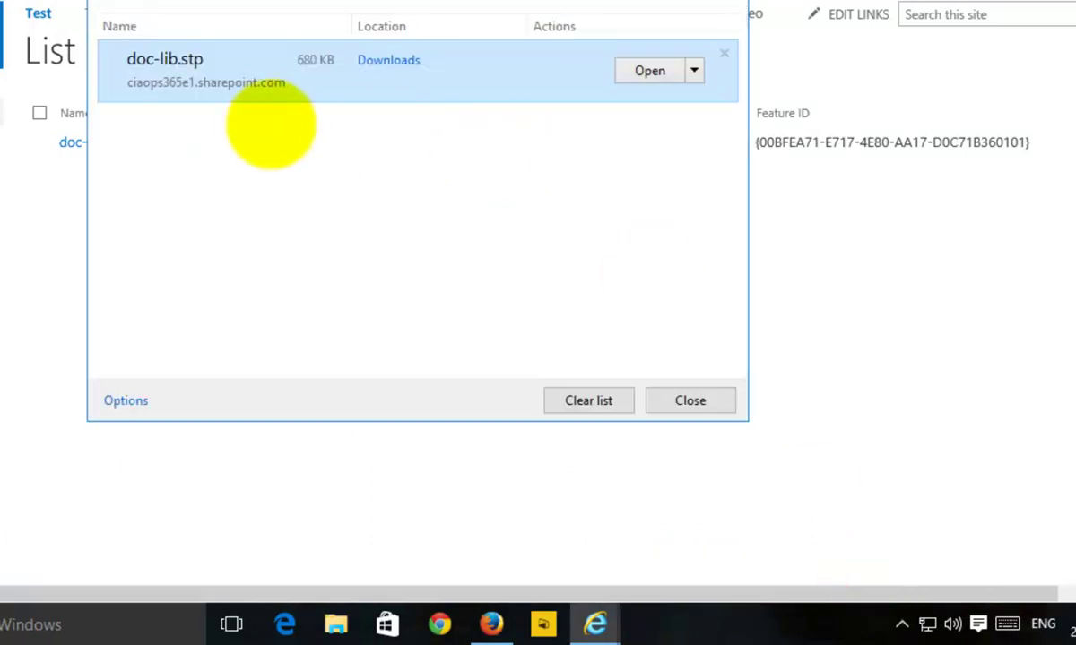
pyautogui.click(691, 401)
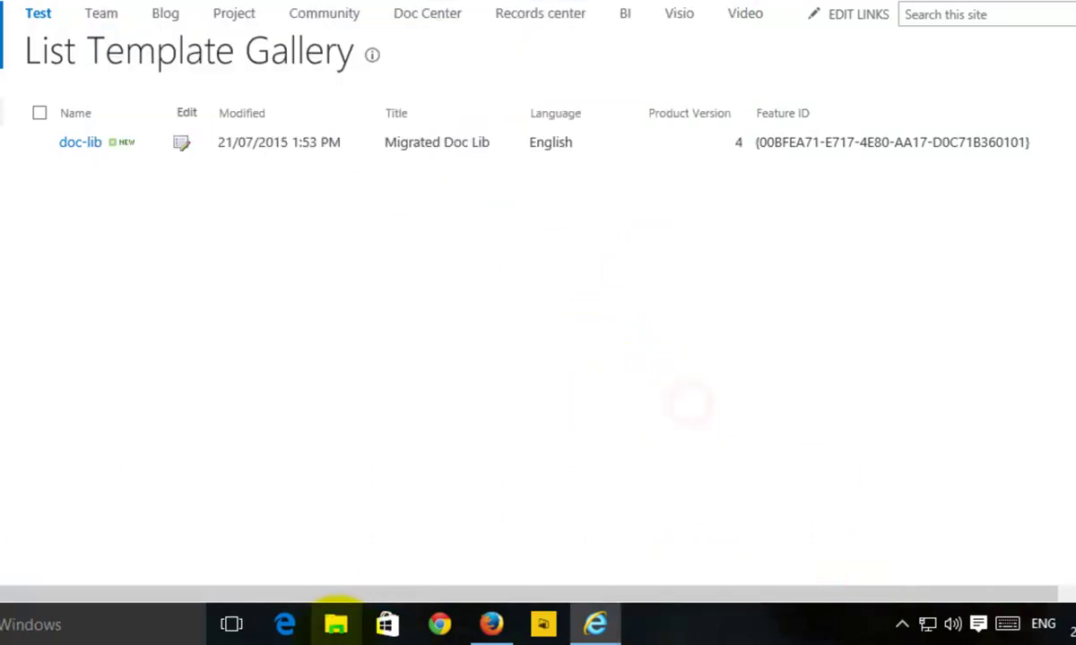
pyautogui.click(337, 620)
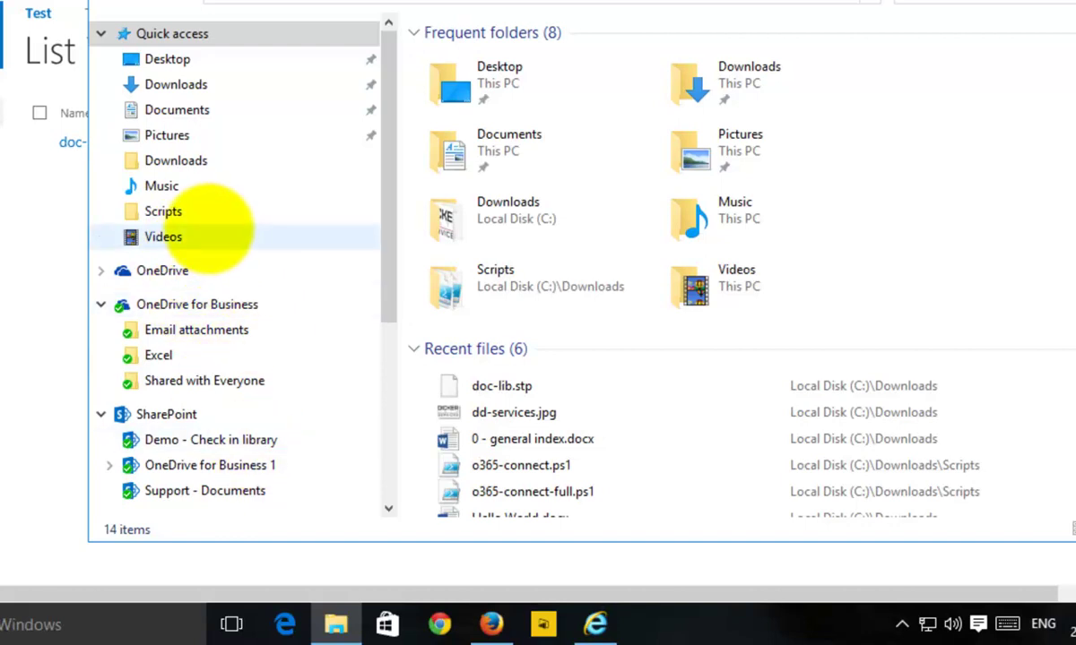
pyautogui.click(385, 436)
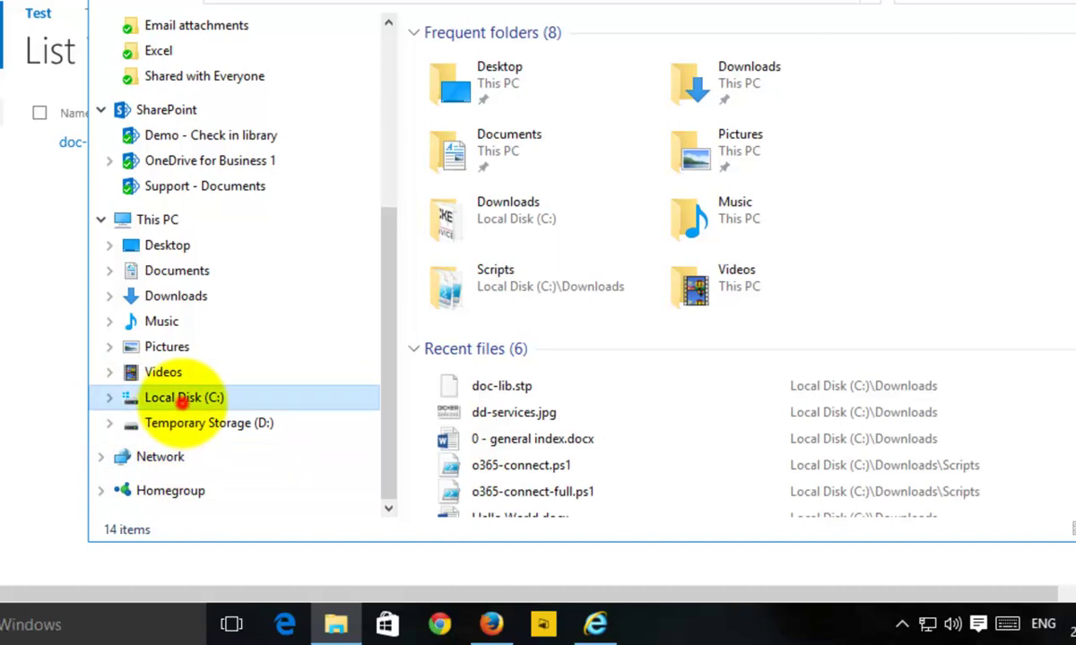
pyautogui.click(184, 397)
pyautogui.doubleClick(459, 53)
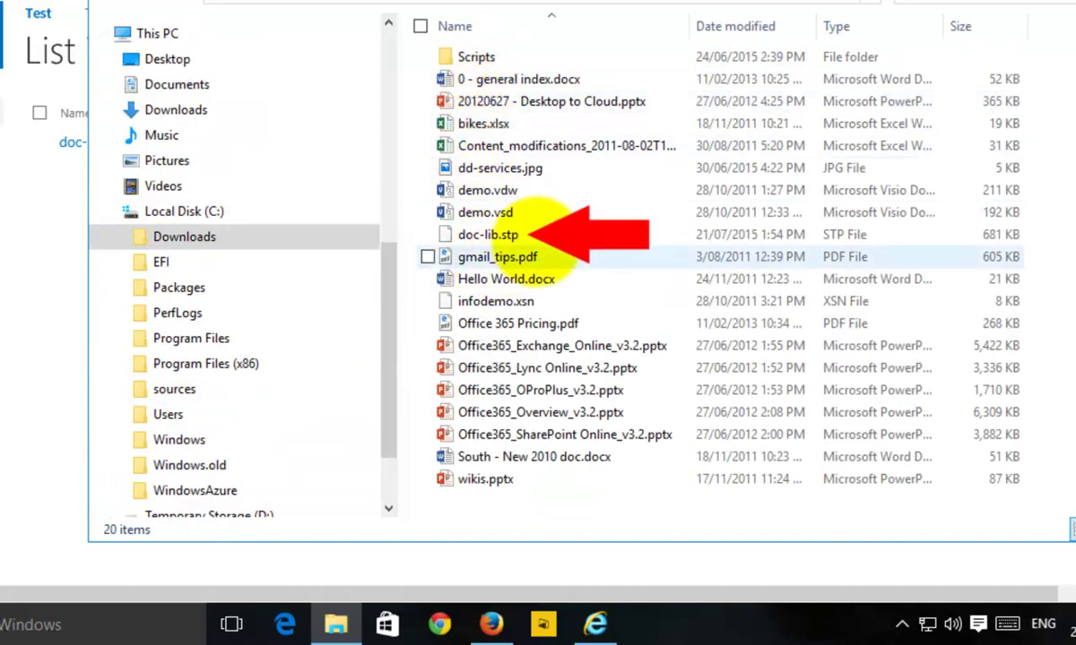
pyautogui.click(538, 232)
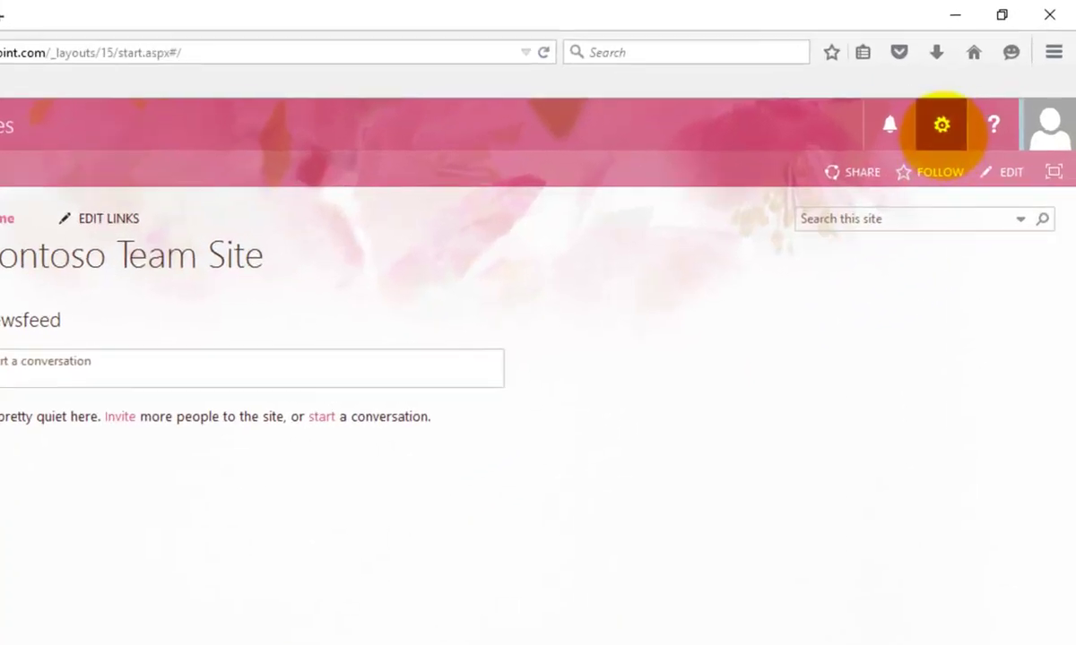
# - Switch to Firefox and open the Contoso Team Site's list template gallery
pyautogui.click(941, 126)
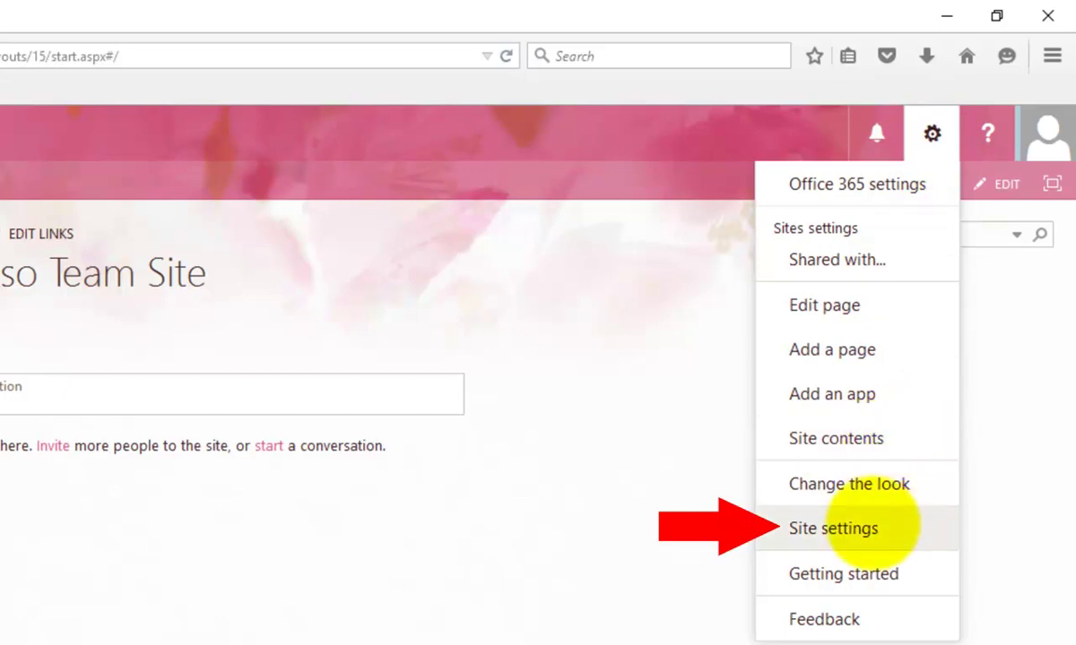
pyautogui.click(811, 524)
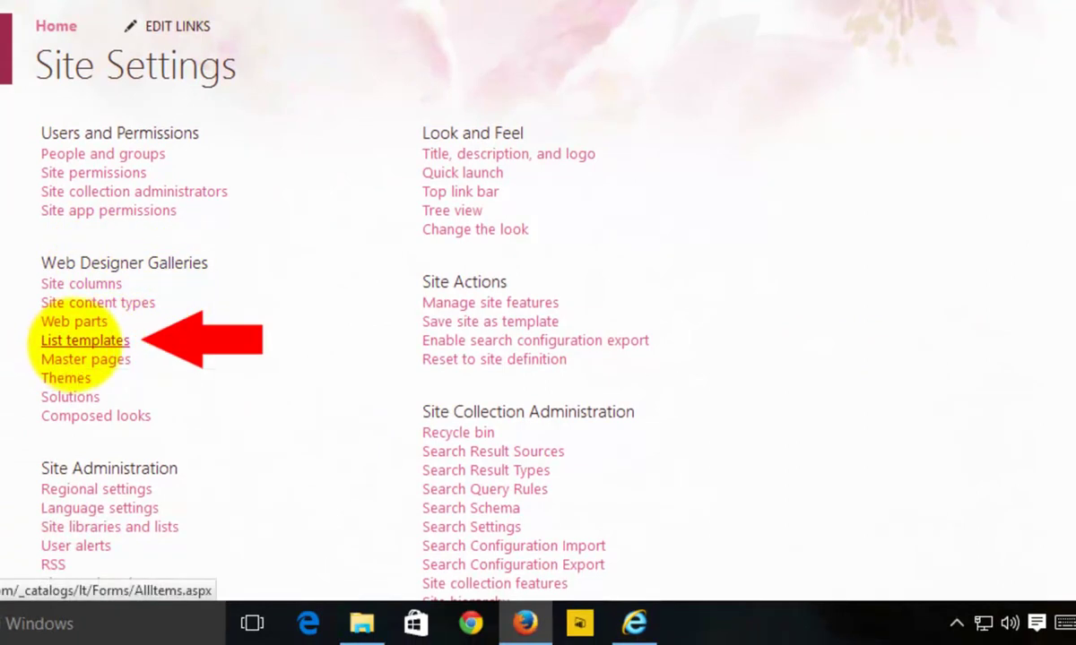
pyautogui.click(73, 341)
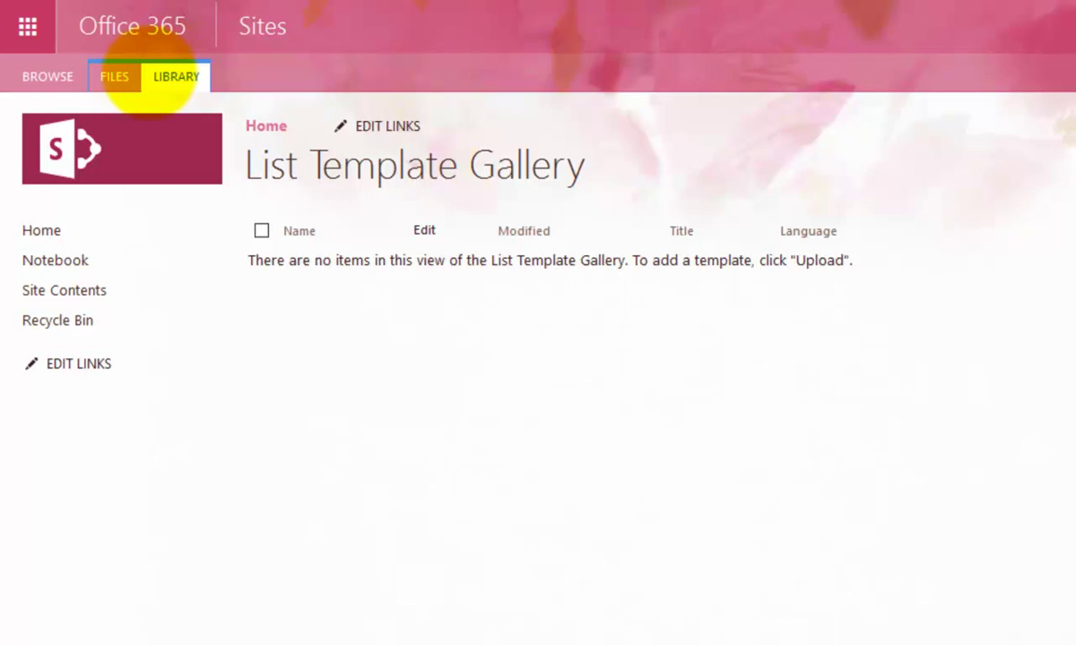
# - Upload doc-lib.stp from the local Downloads folder to the Contoso Team Site's list template gallery
pyautogui.click(114, 77)
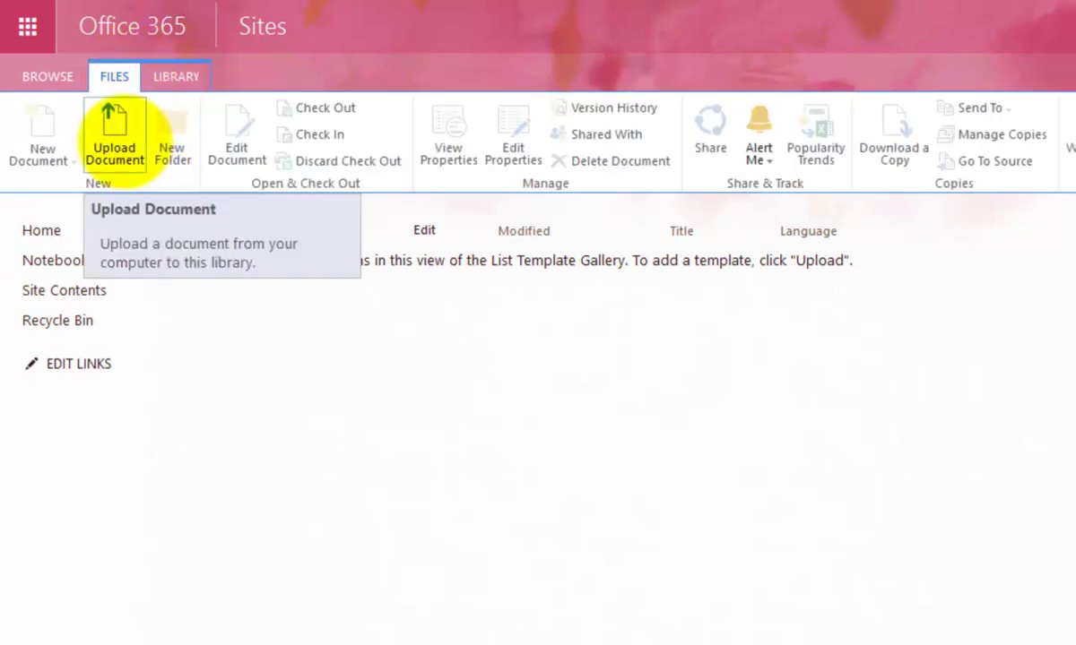
pyautogui.click(114, 136)
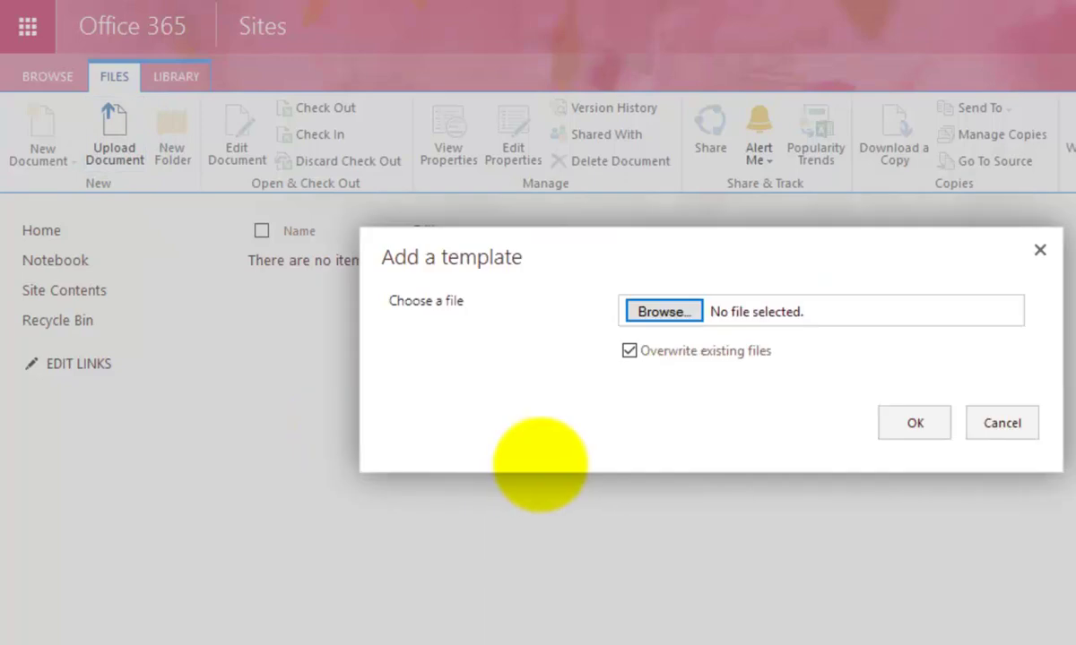
pyautogui.click(659, 309)
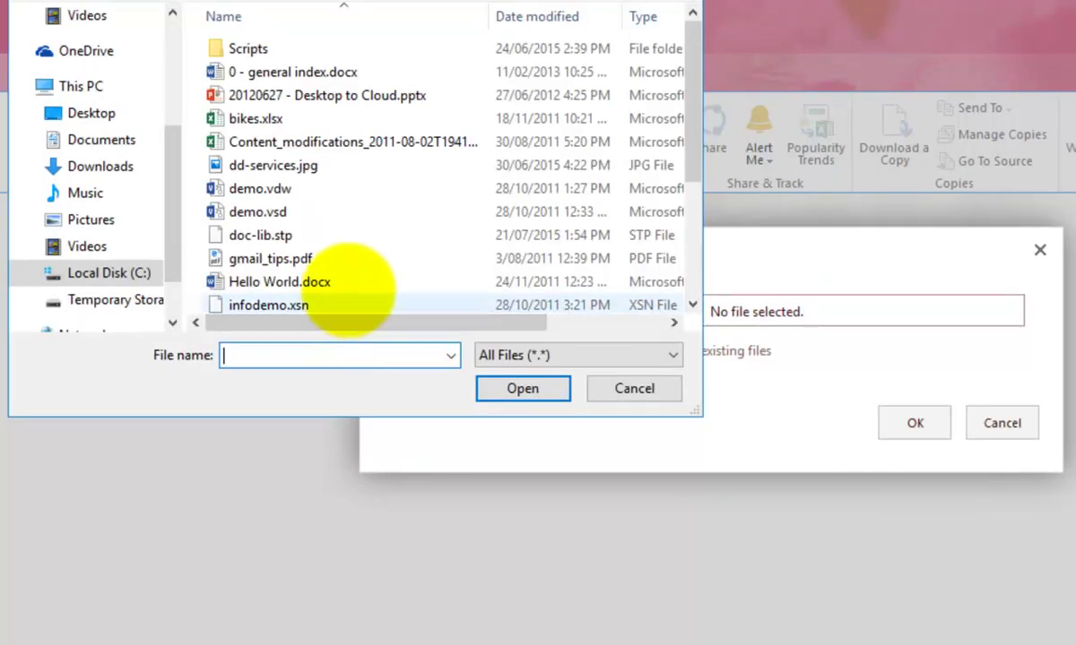
pyautogui.click(318, 236)
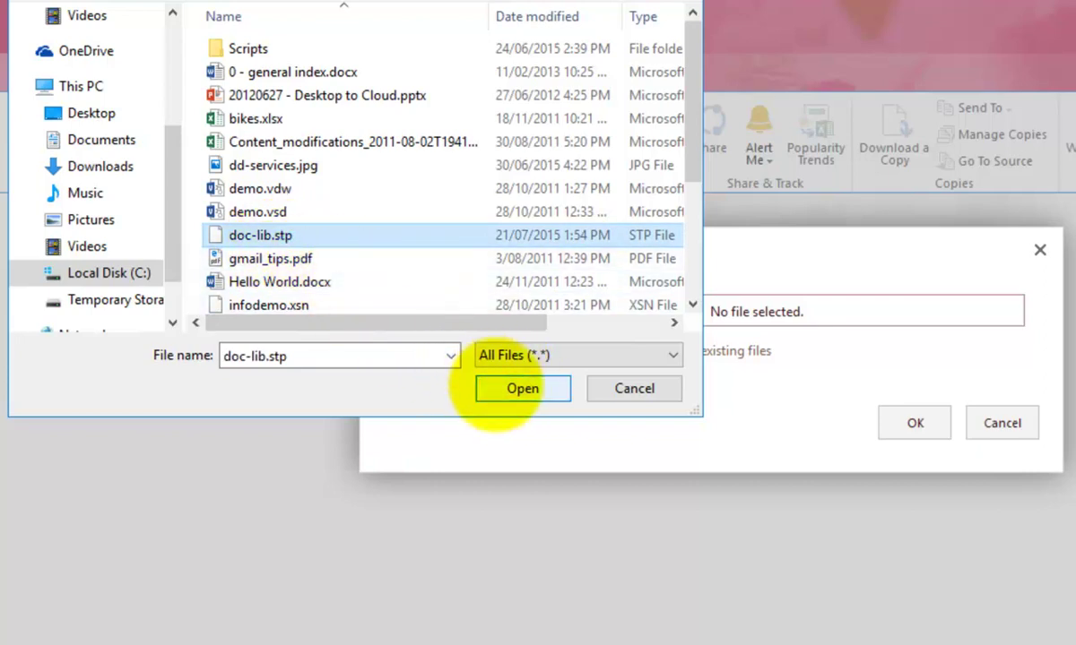
pyautogui.click(504, 386)
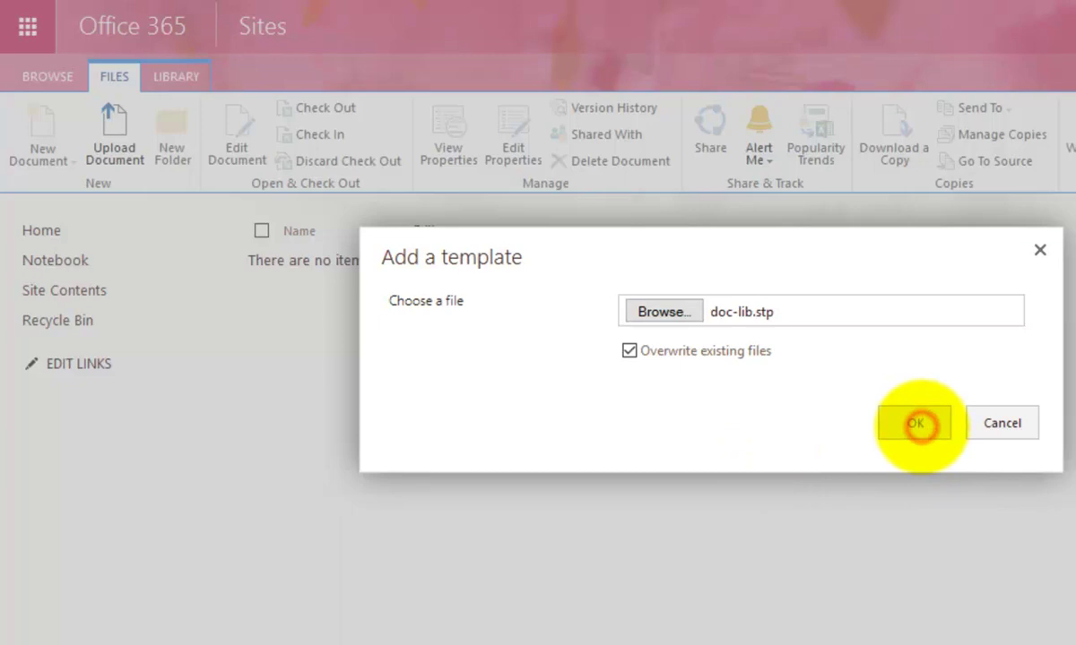
pyautogui.click(916, 426)
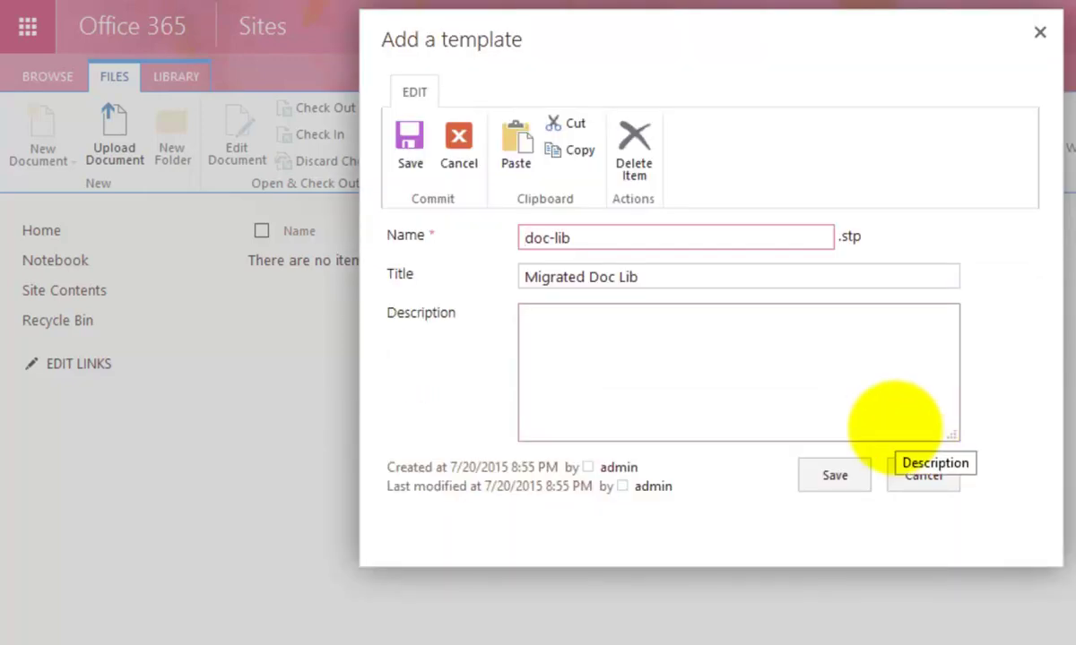
# - Set the uploaded template's description to "Migrated from another location" and save its properties
pyautogui.click(701, 346)
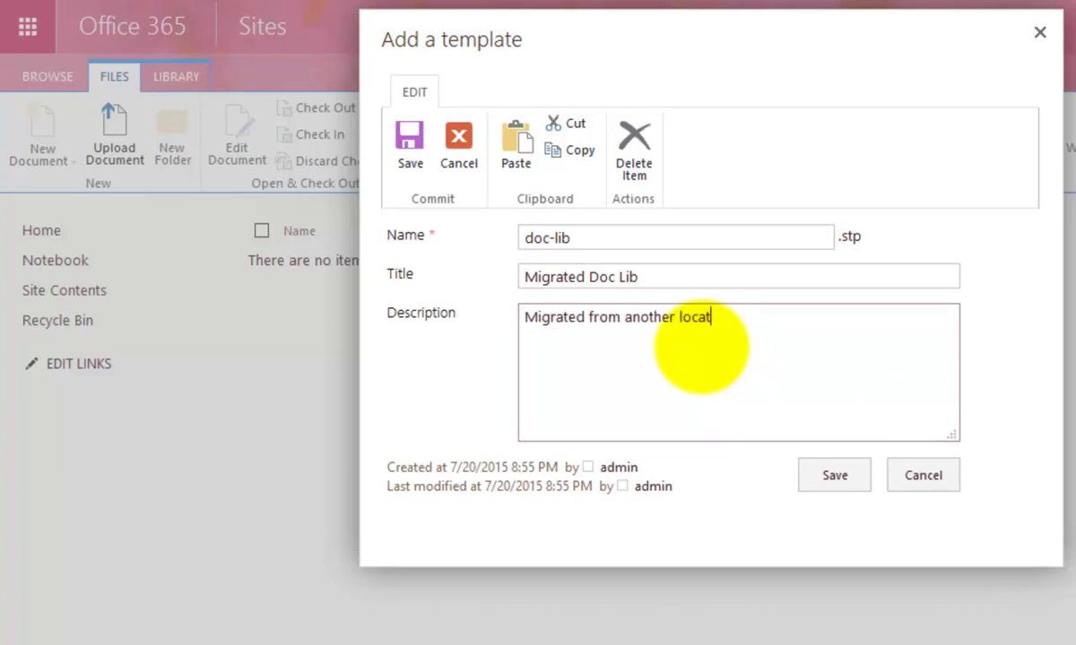
pyautogui.write('Migrated from another location')
pyautogui.click(859, 475)
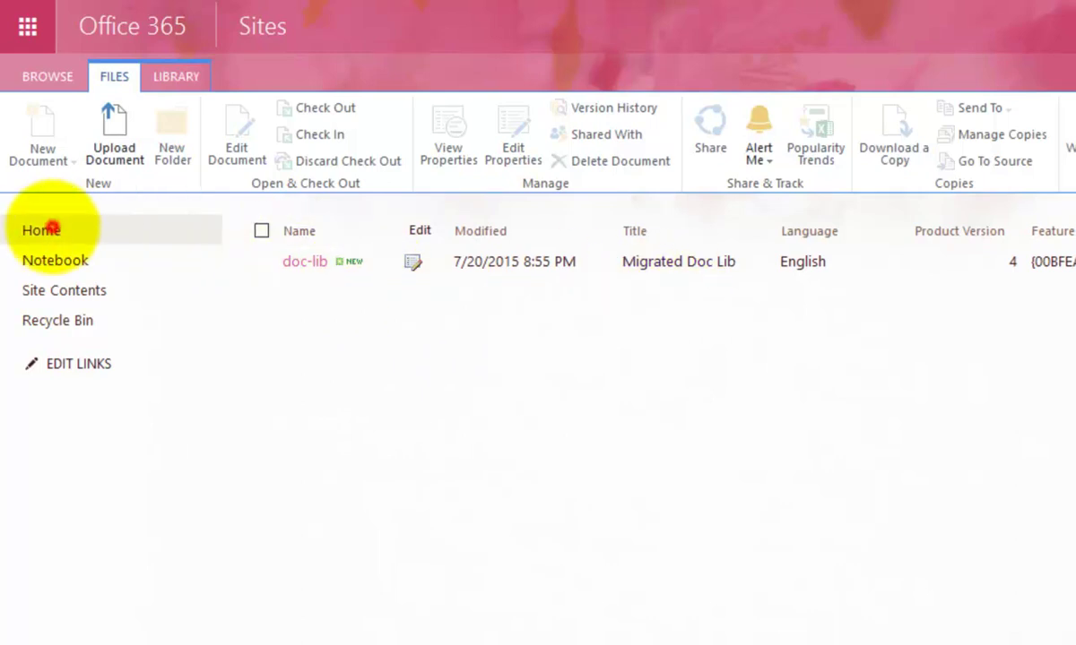
# - Open the Contoso Team Site's list of apps that can be added from its site contents
pyautogui.click(51, 225)
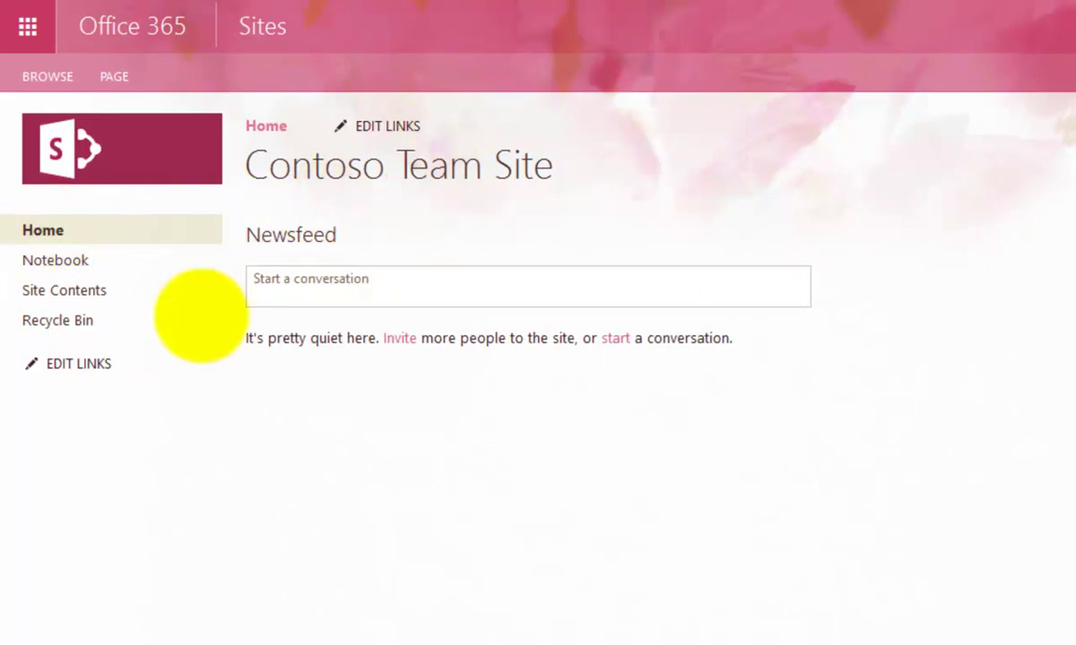
pyautogui.click(90, 287)
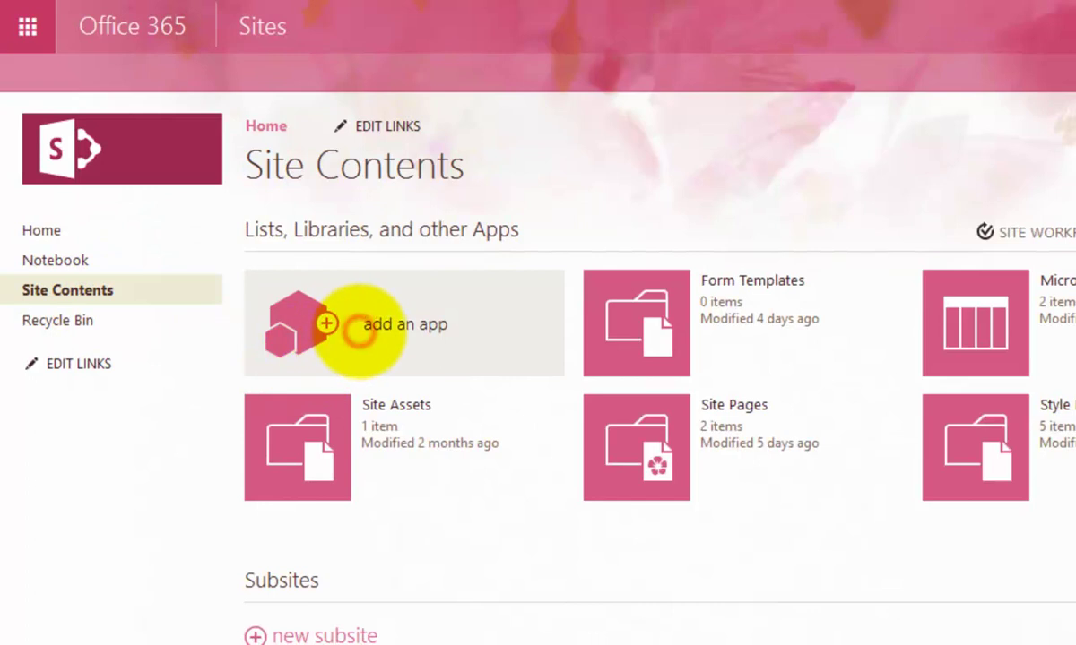
pyautogui.click(356, 325)
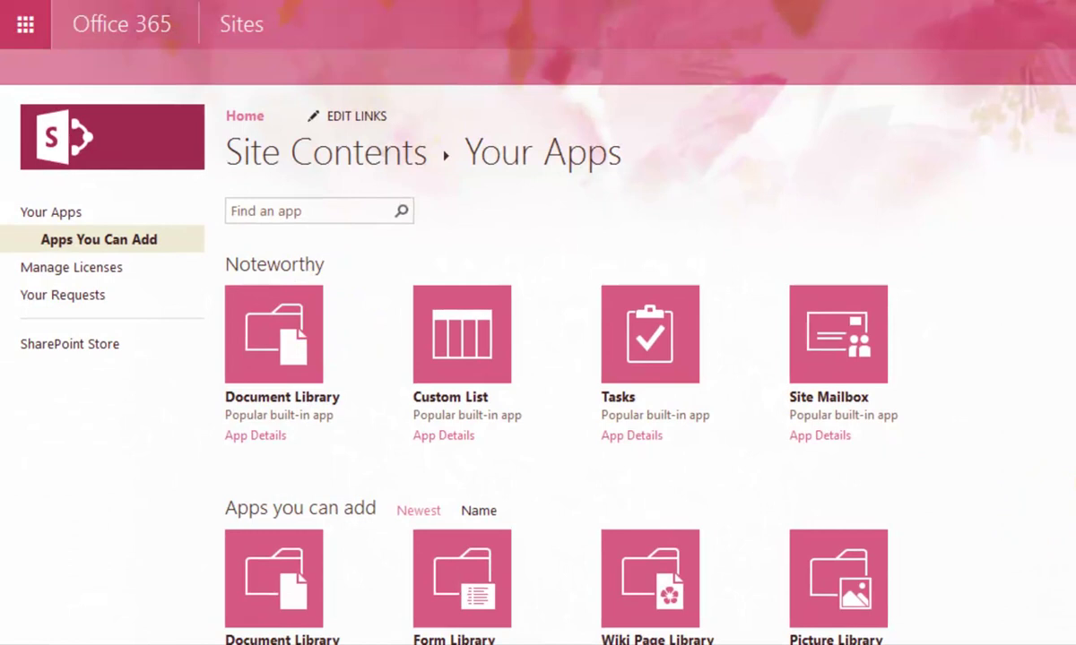
# - Create a document library named New Documents from the Migrated Doc Lib template and open it
pyautogui.scroll(-2, 421, 346)
pyautogui.scroll(-3, 538, 359)
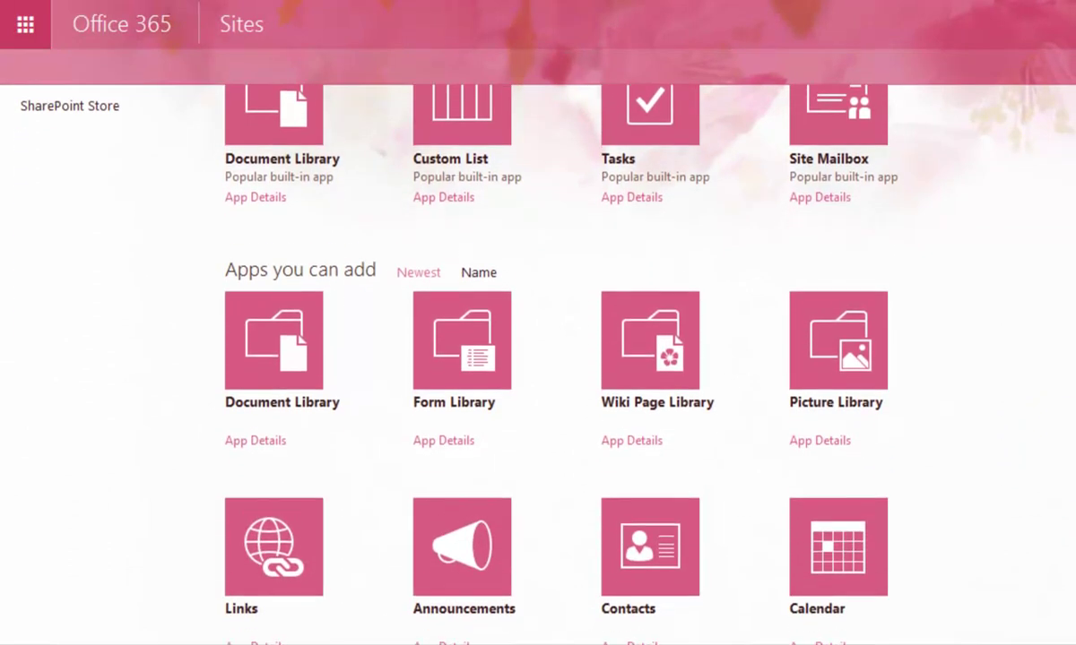
pyautogui.scroll(-3, 538, 358)
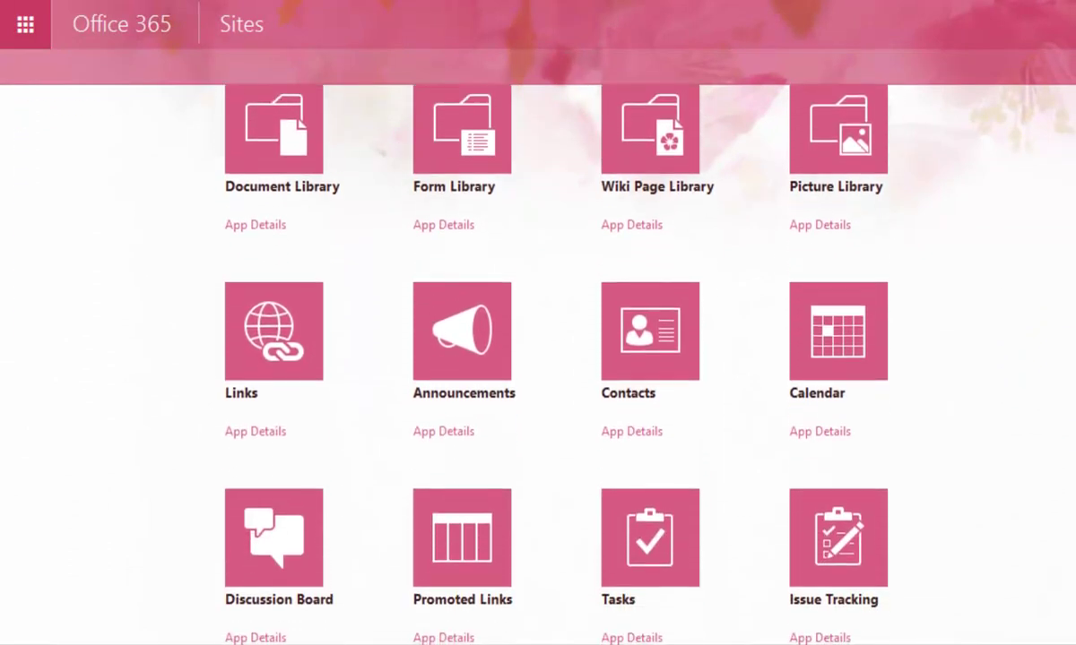
pyautogui.scroll(-3, 538, 359)
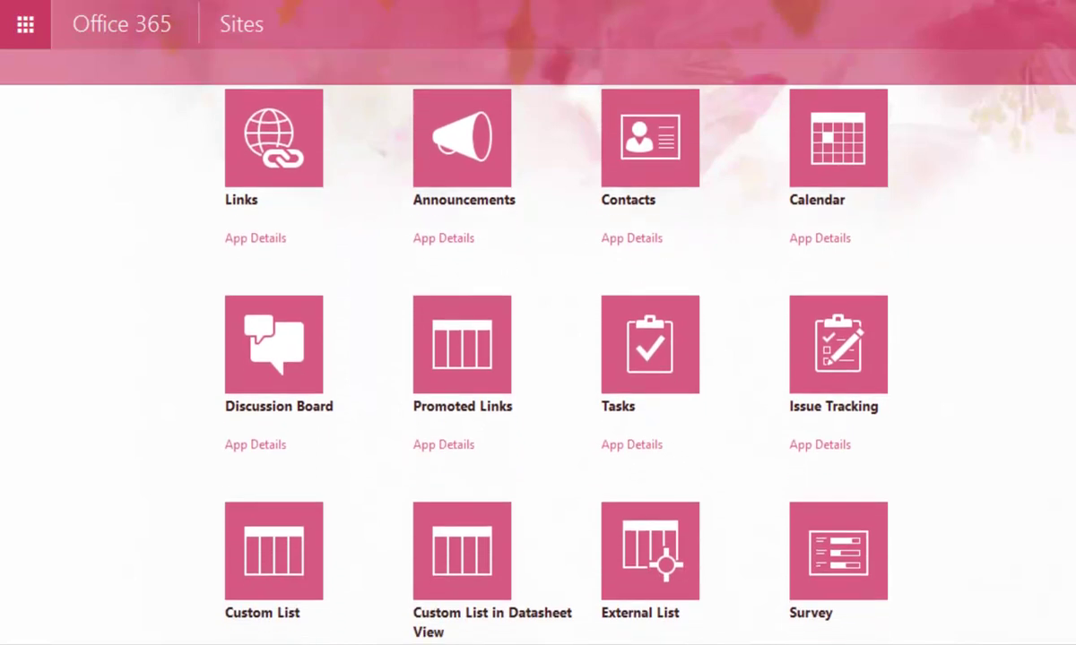
pyautogui.scroll(-2, 815, 492)
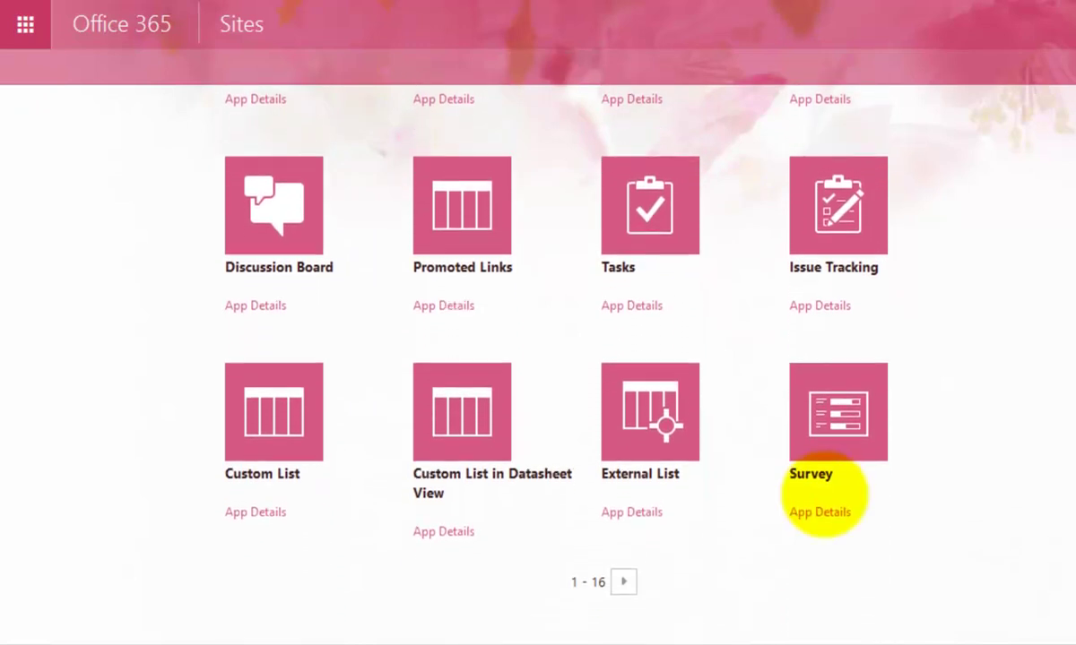
pyautogui.click(621, 585)
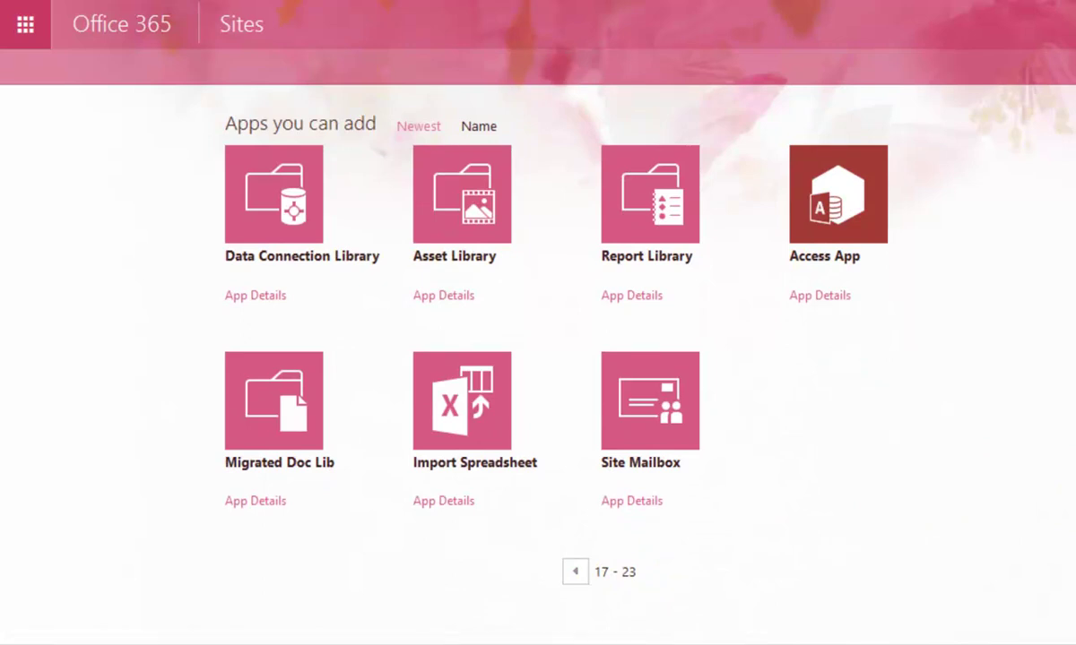
pyautogui.scroll(1, 718, 502)
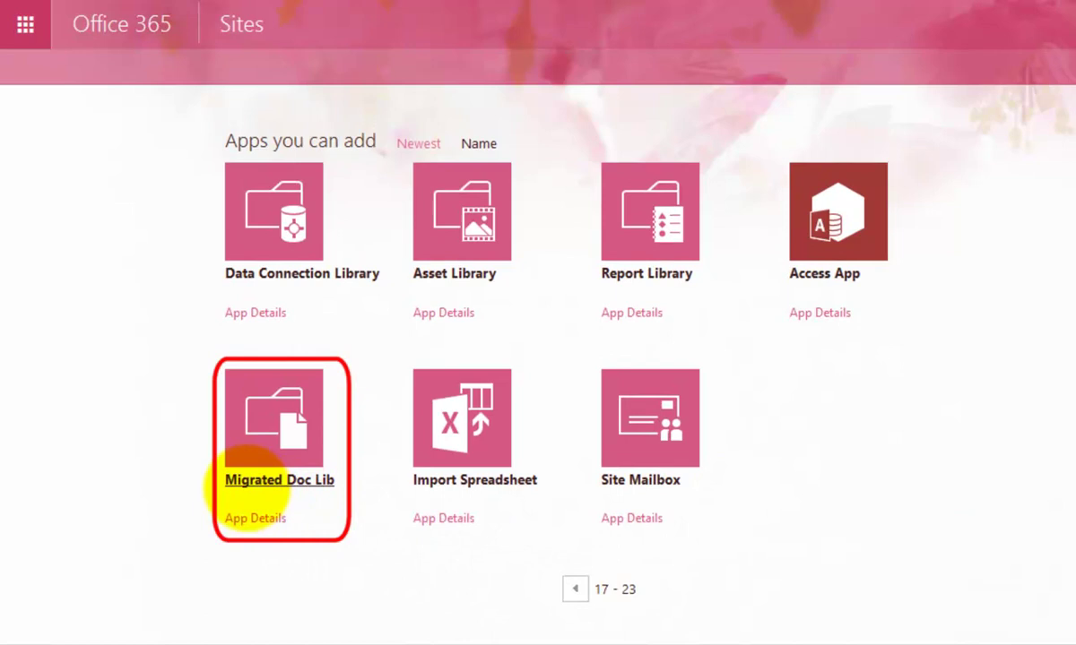
pyautogui.click(283, 484)
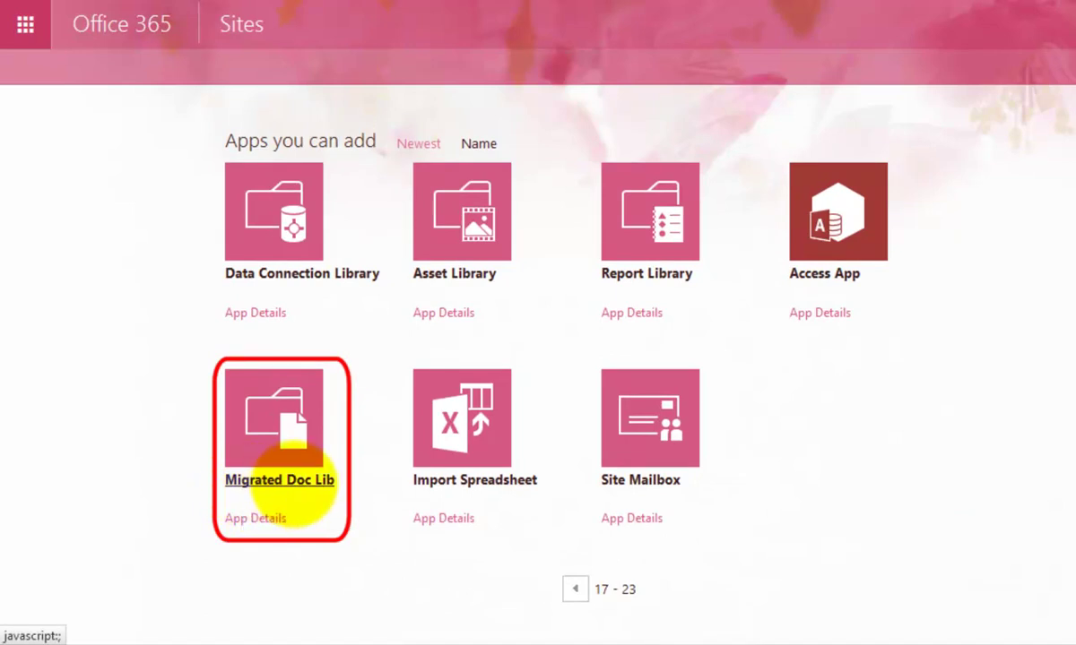
pyautogui.click(273, 473)
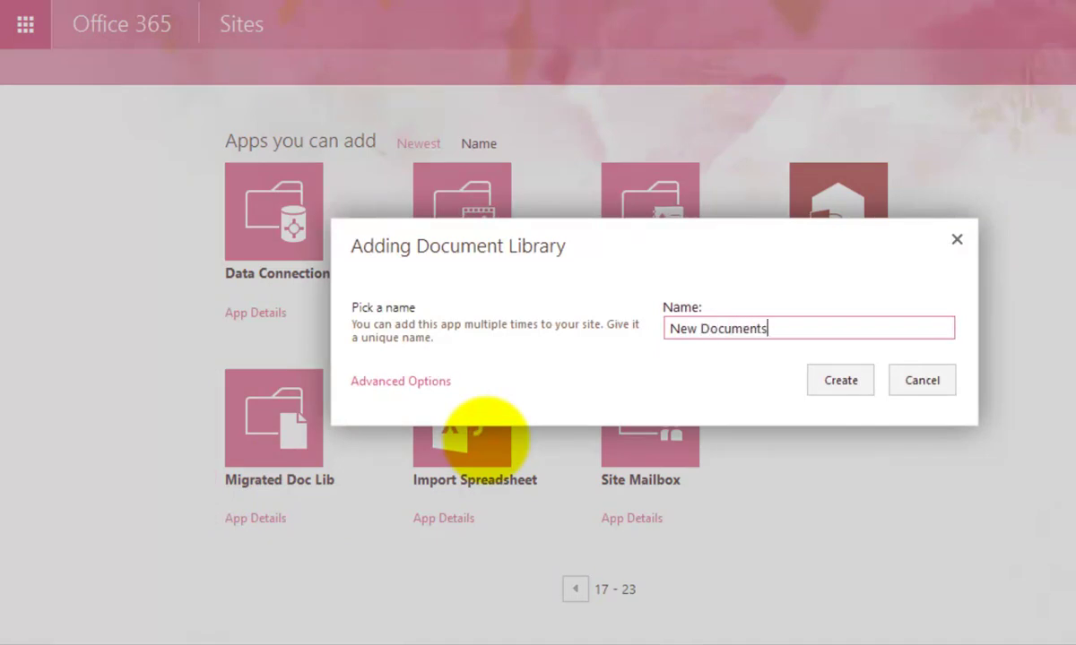
pyautogui.click(832, 387)
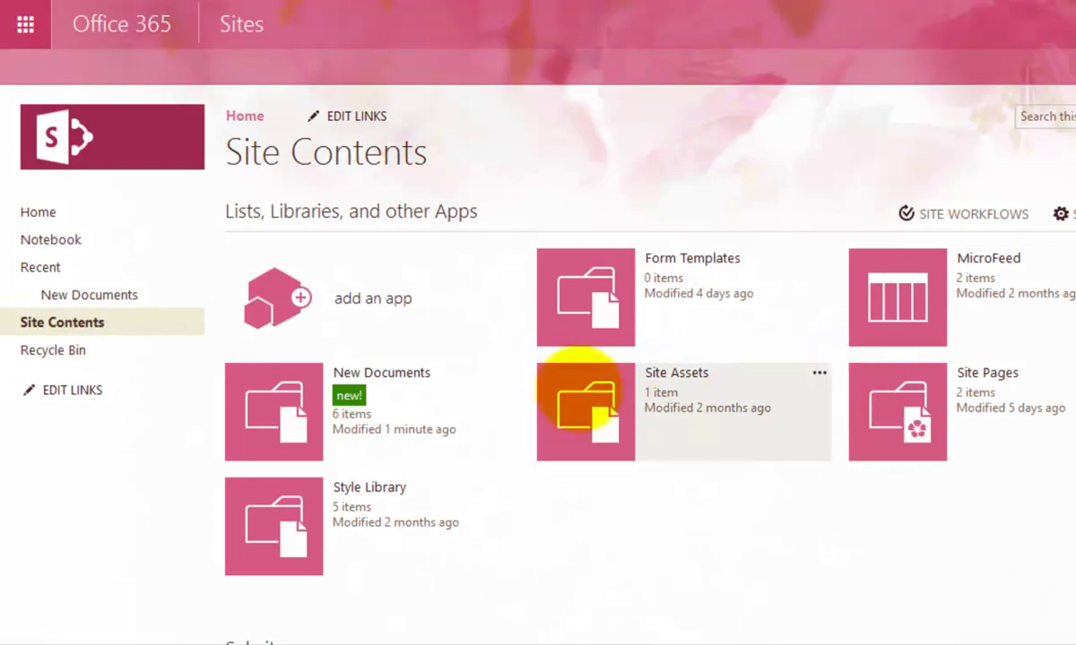
pyautogui.click(384, 372)
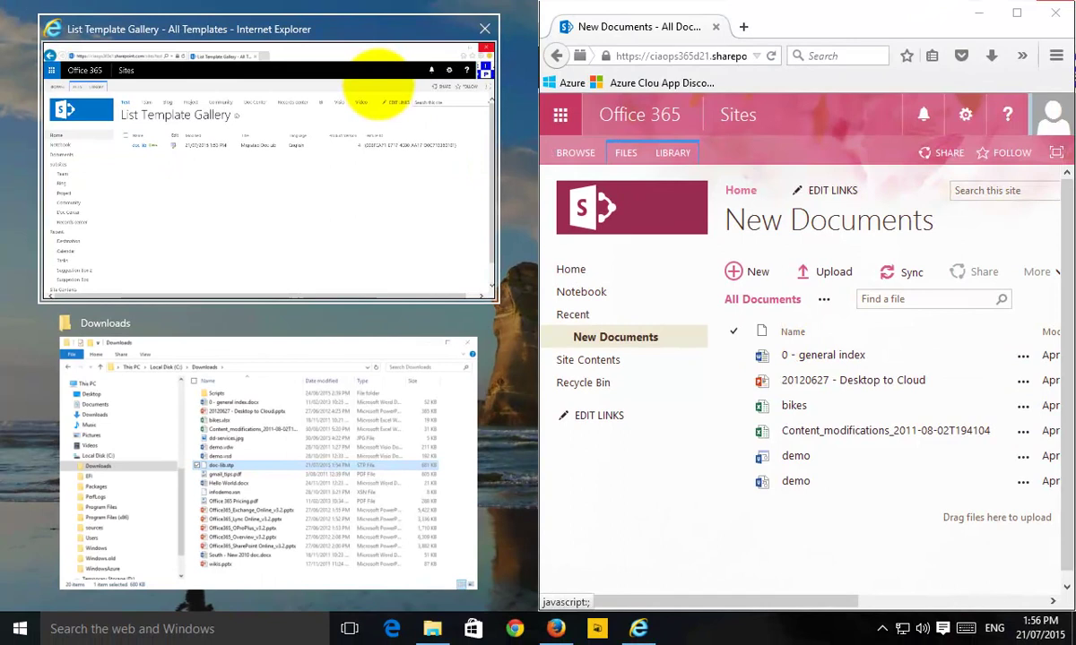
# - Place the Internet Explorer window beside Firefox and return to the source Team site's Documents library to compare both libraries
pyautogui.click(384, 144)
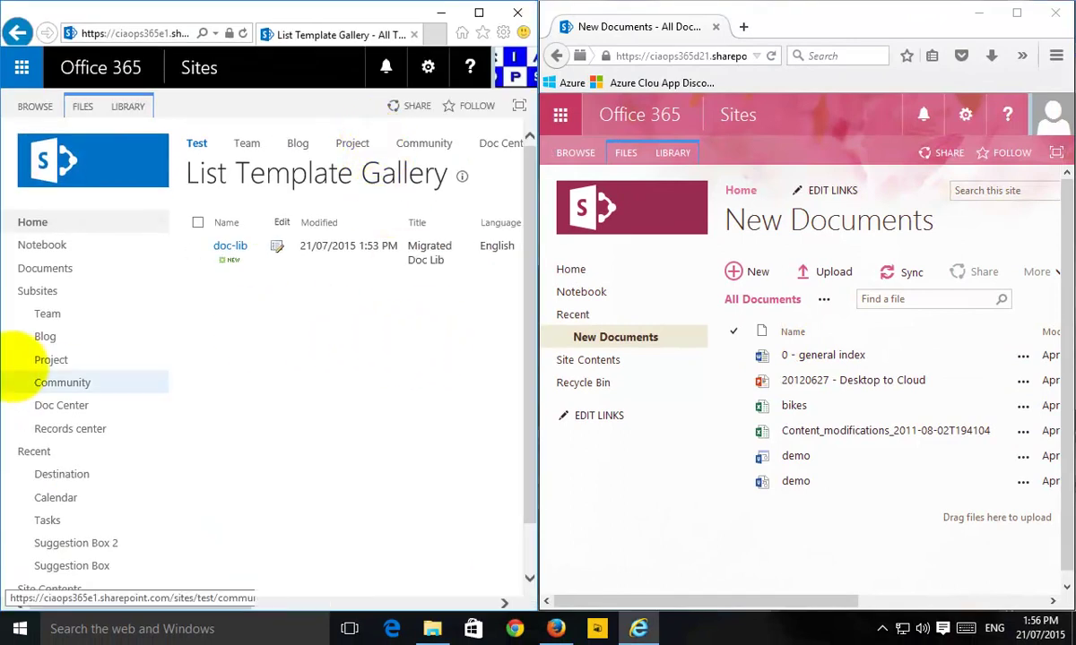
pyautogui.click(16, 34)
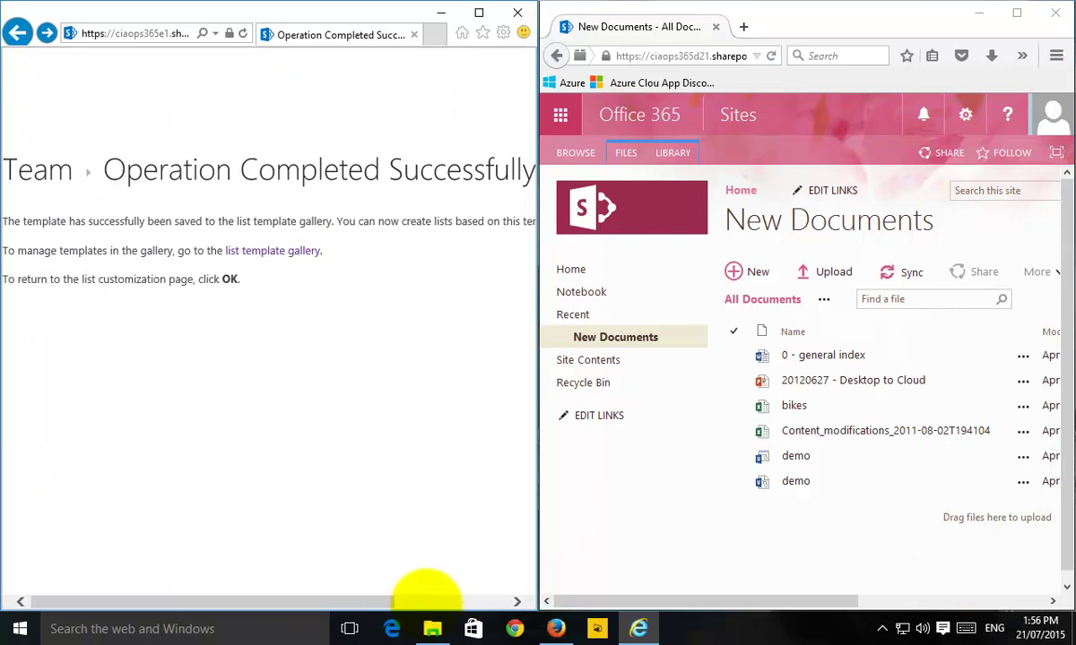
pyautogui.click(423, 602)
pyautogui.click(508, 337)
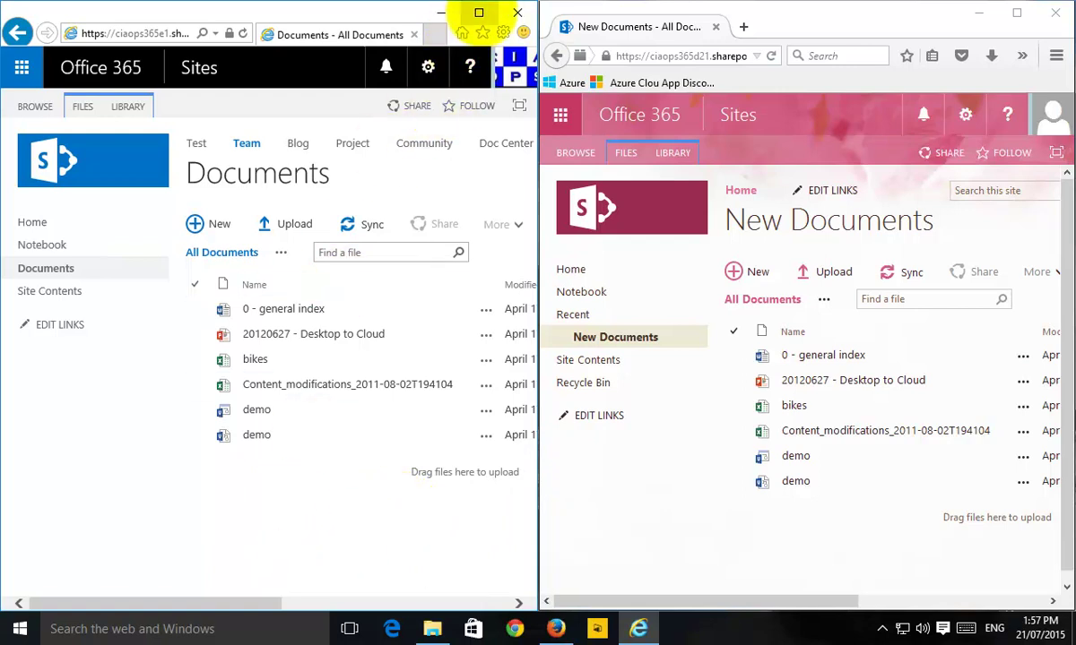
# - Maximize the source site's window, review the Documents library's Save as Template options, and cancel without saving a template
pyautogui.click(480, 11)
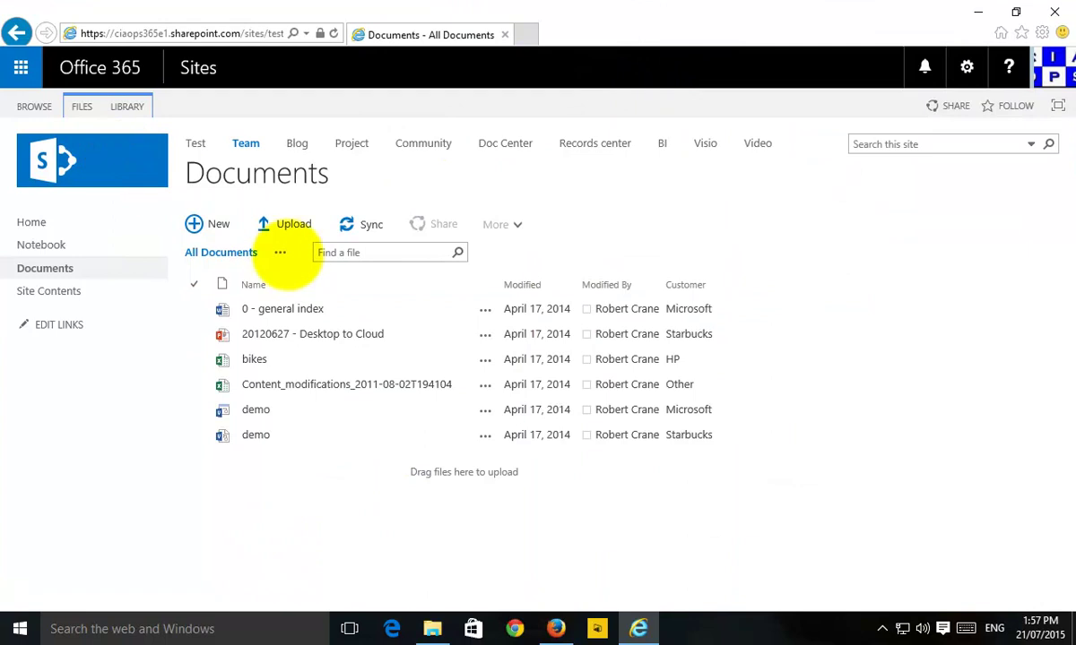
pyautogui.click(126, 106)
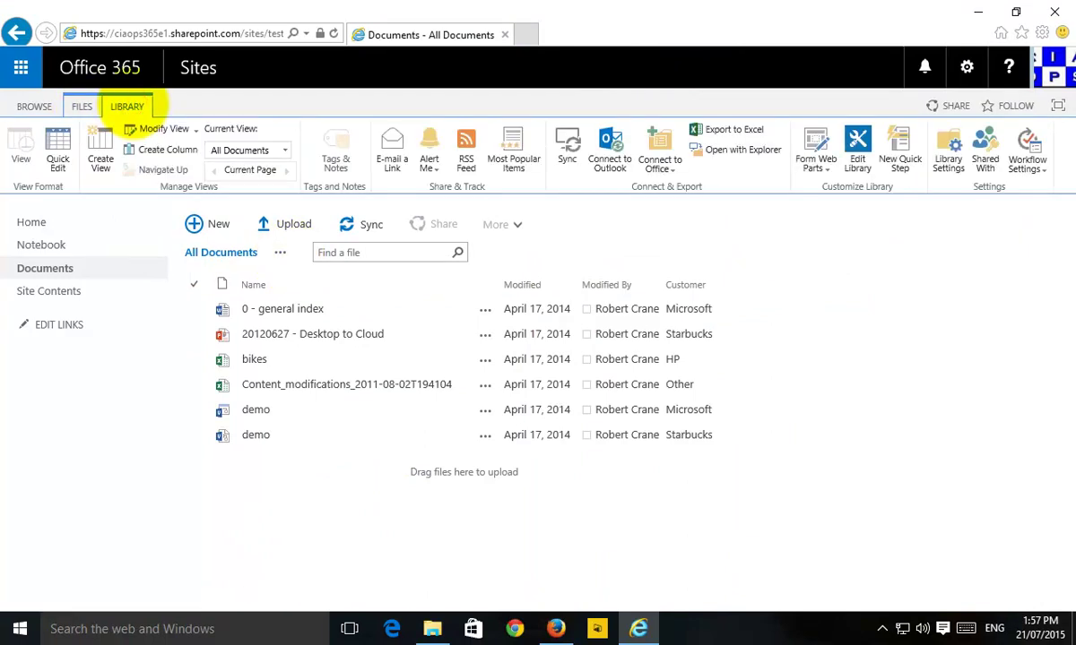
pyautogui.click(949, 152)
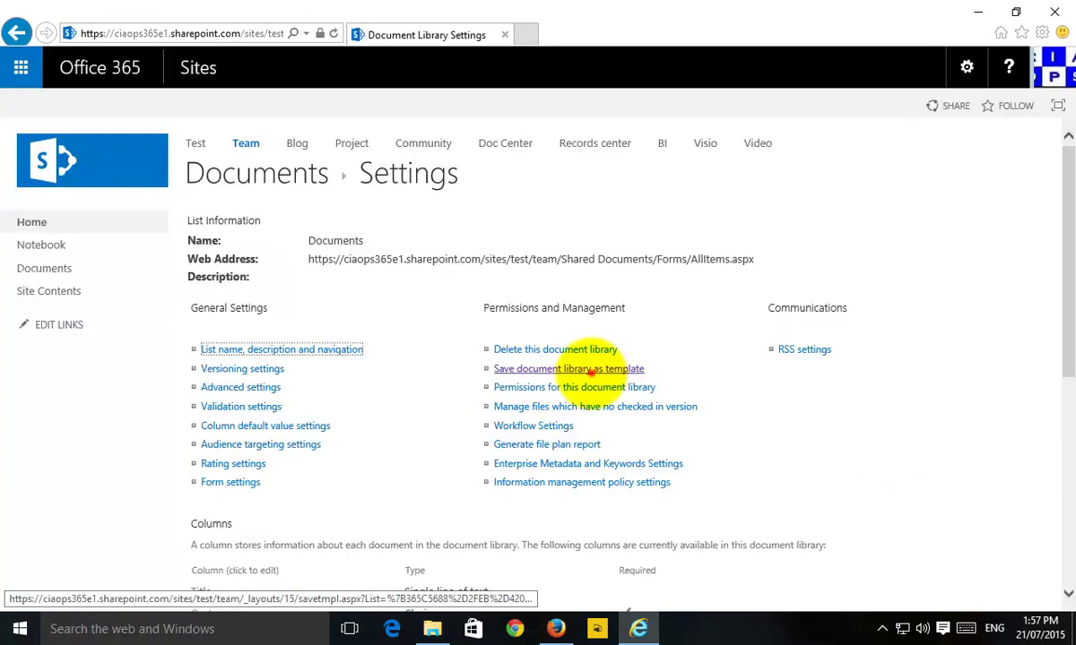
pyautogui.click(589, 372)
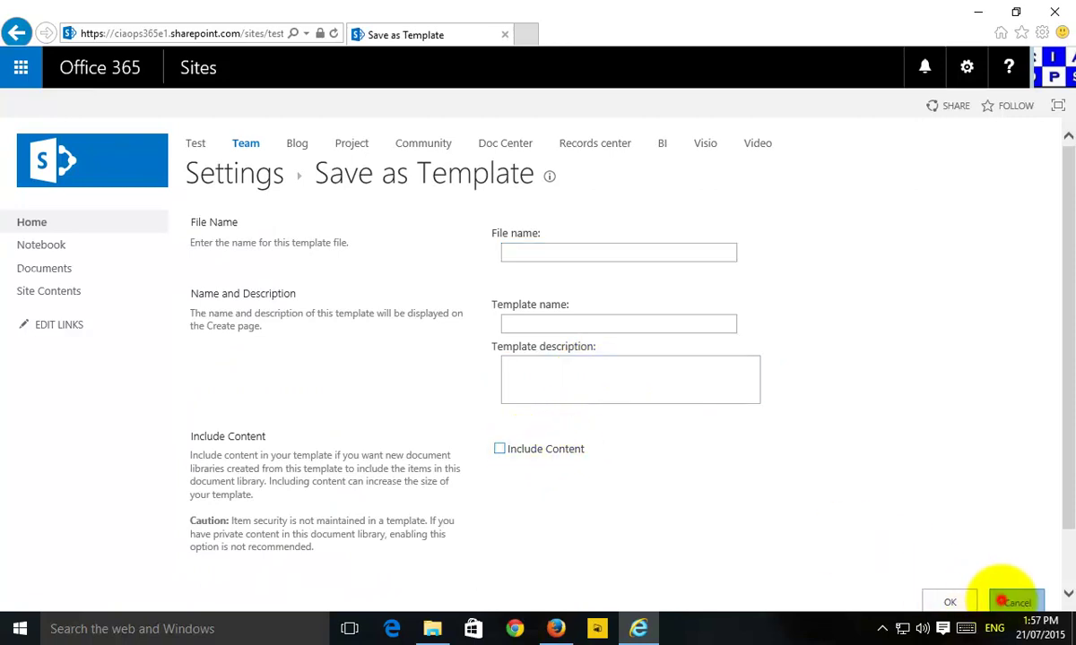
pyautogui.click(1002, 602)
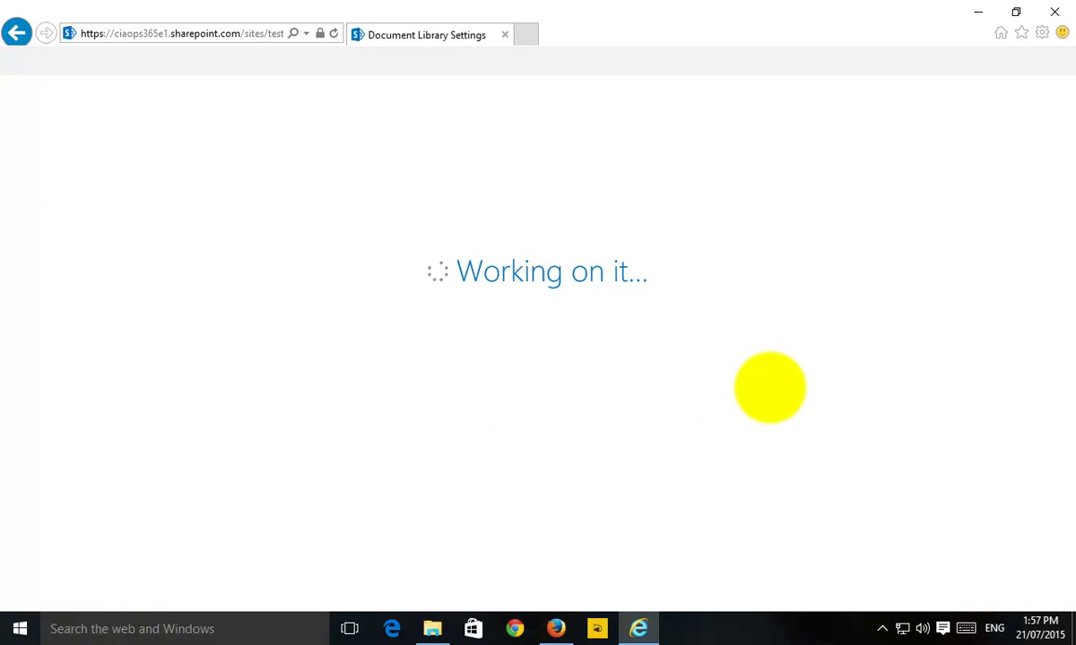
# - Switch to Firefox and maximize it to examine the New Documents library's columns
pyautogui.click(556, 628)
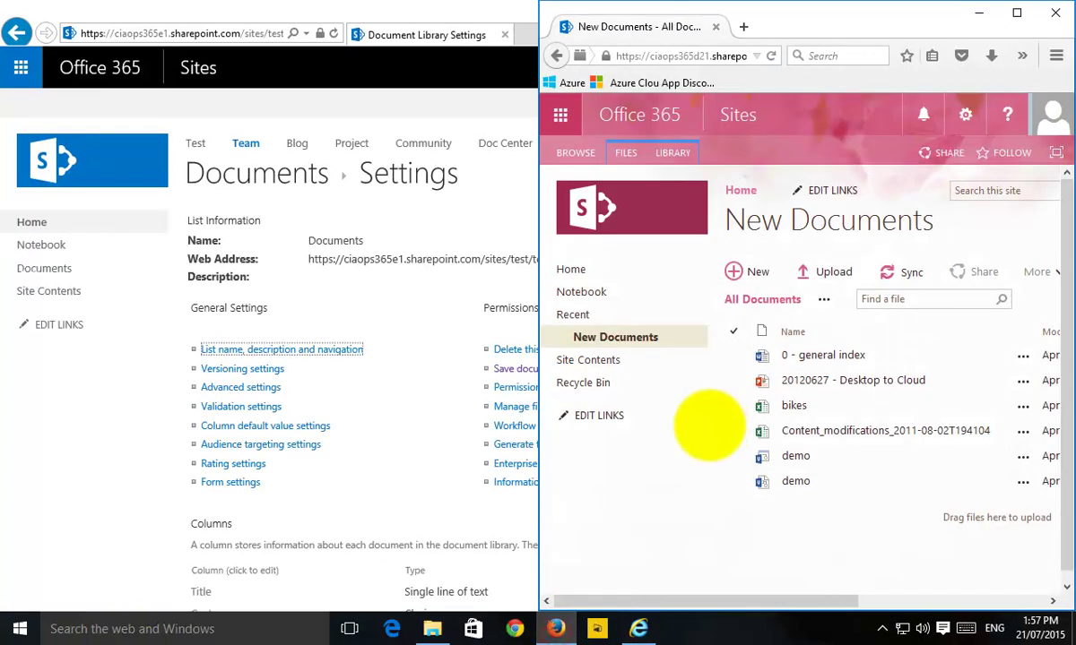
pyautogui.click(1016, 12)
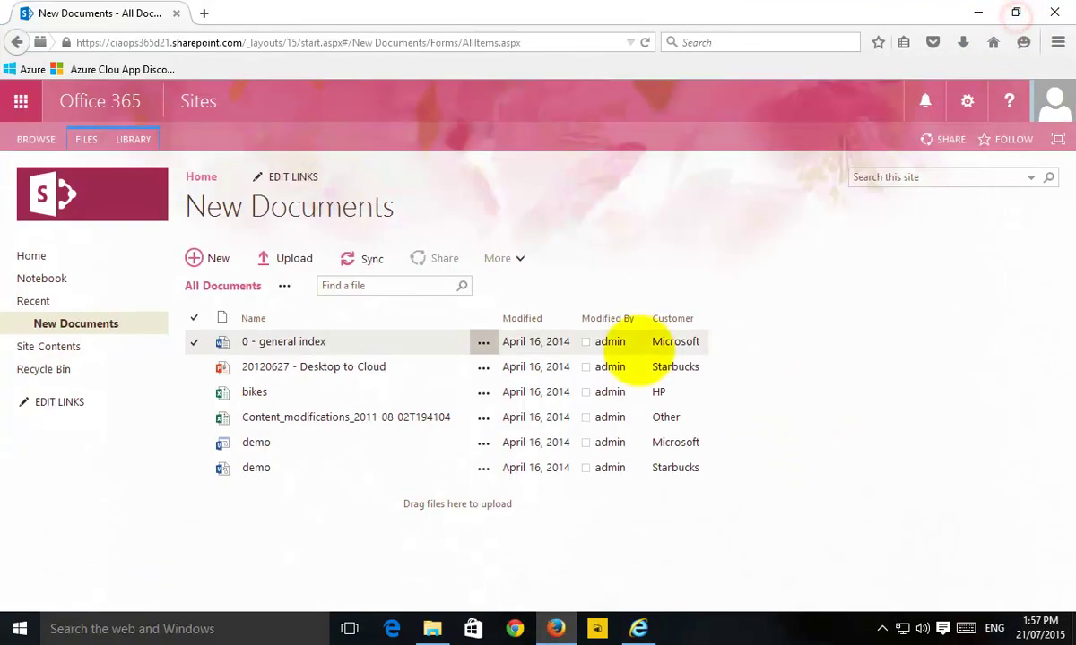